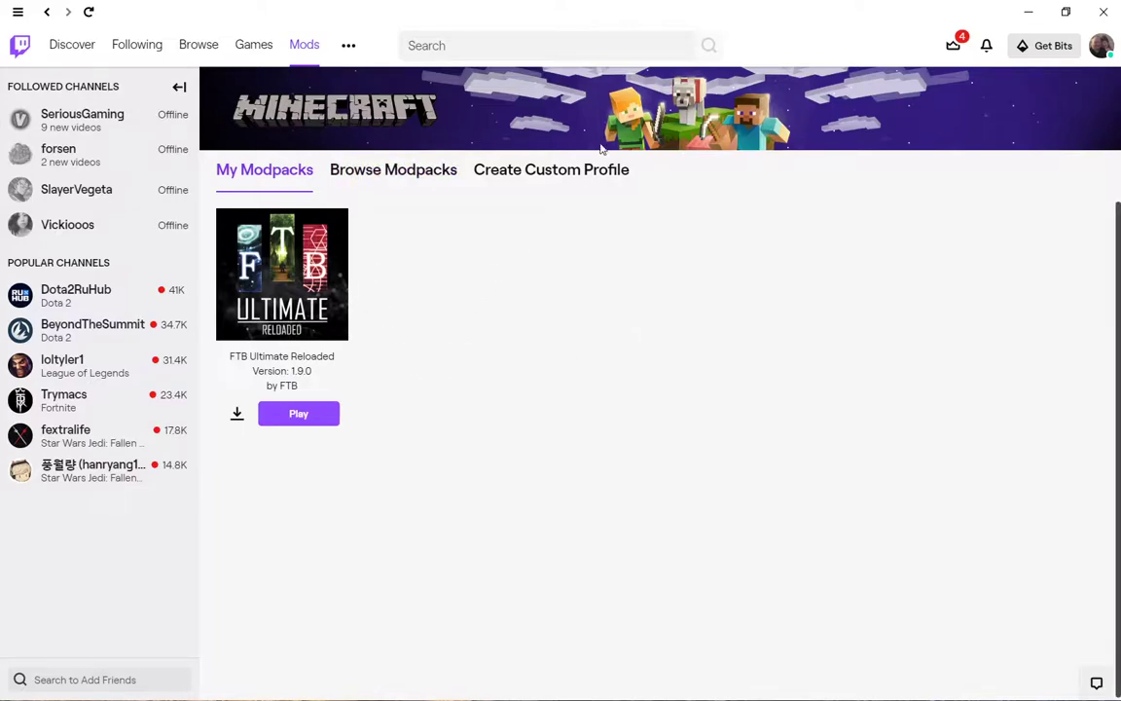
Create a custom Minecraft profile named Immersive Vehicles with version 1.12.2 and modloader forge-14.23.5.2847.
{"action": "left_click", "coordinate": [591, 176]}
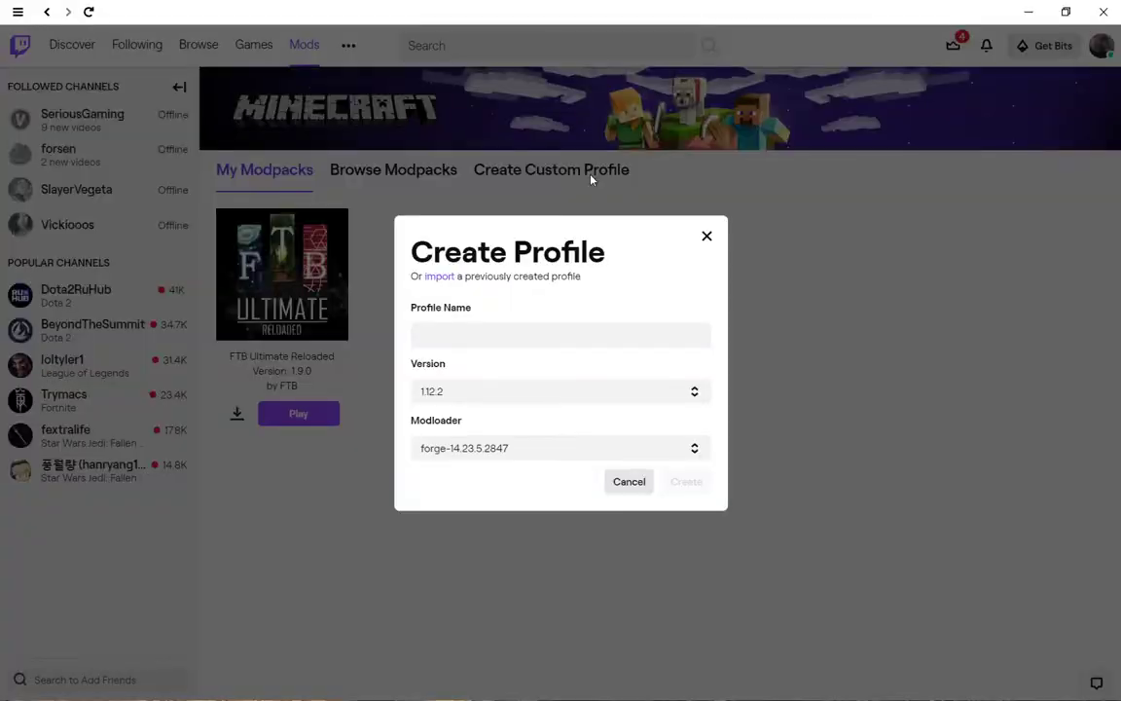
{"action": "left_click", "coordinate": [436, 331]}
{"action": "type", "text": "Imm"}
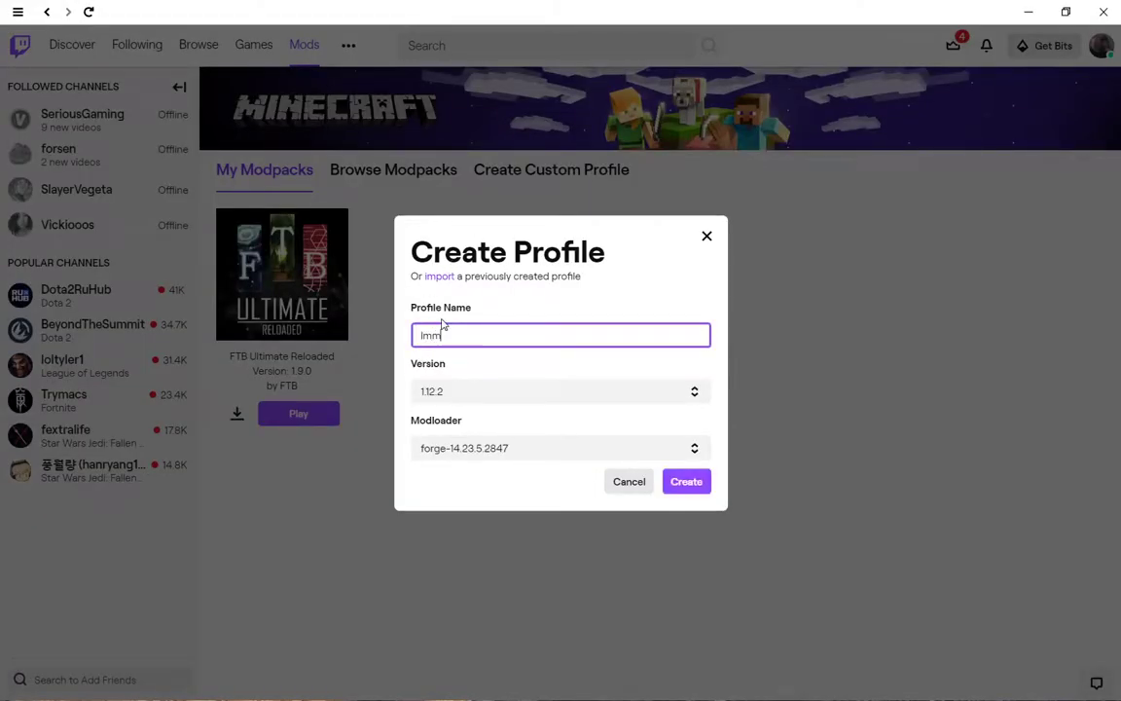
{"action": "type", "text": "ersive"}
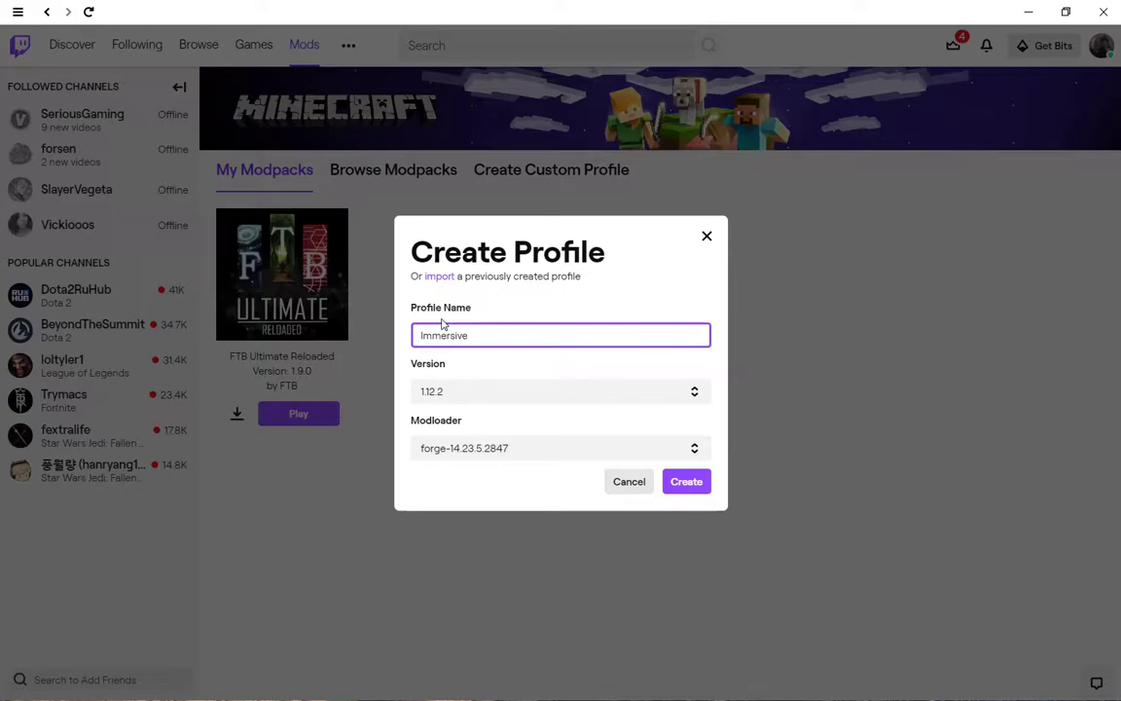
{"action": "type", "text": " Vehicles"}
{"action": "left_click", "coordinate": [682, 482]}
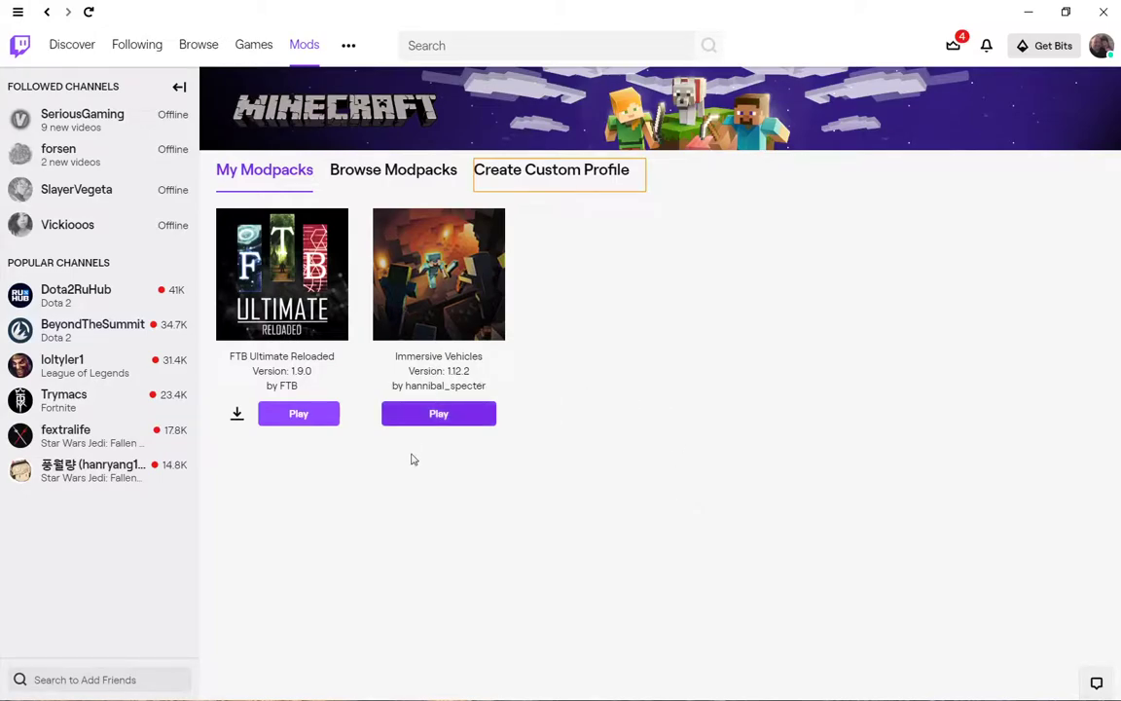
Search for "vehicles" among the mods available to the Immersive Vehicles profile and install Immersive Vehicles (Formerly Transport Simulator).
{"action": "left_click", "coordinate": [431, 282]}
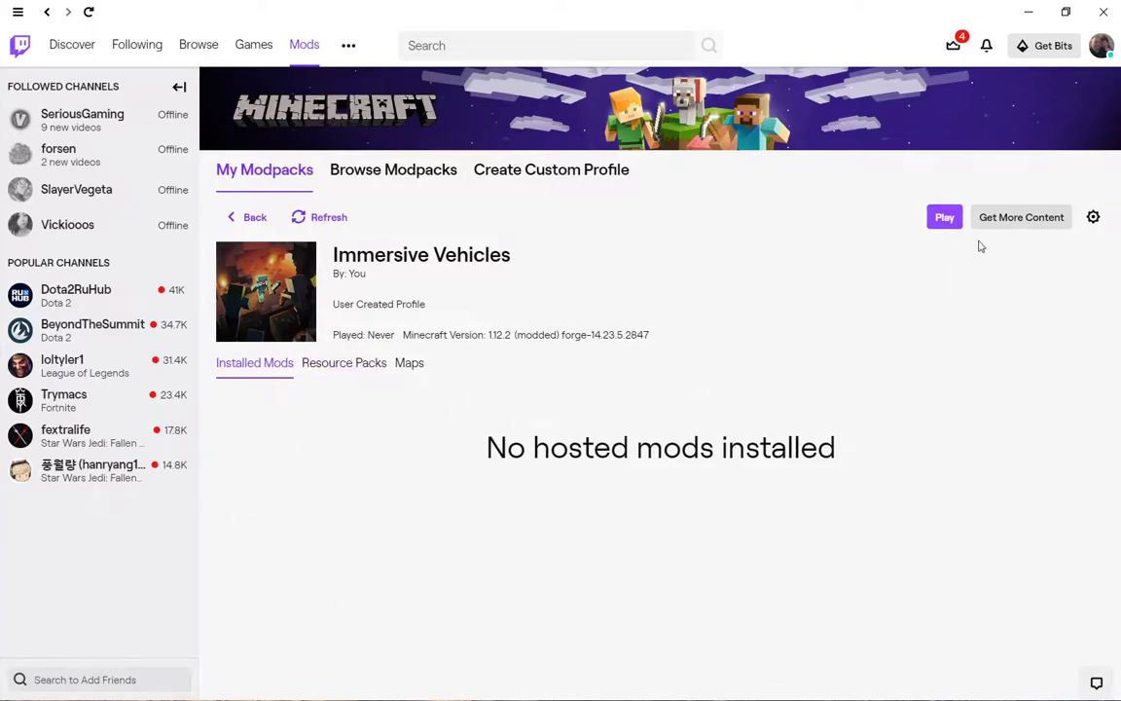
{"action": "left_click", "coordinate": [1022, 217]}
{"action": "left_click", "coordinate": [1005, 260]}
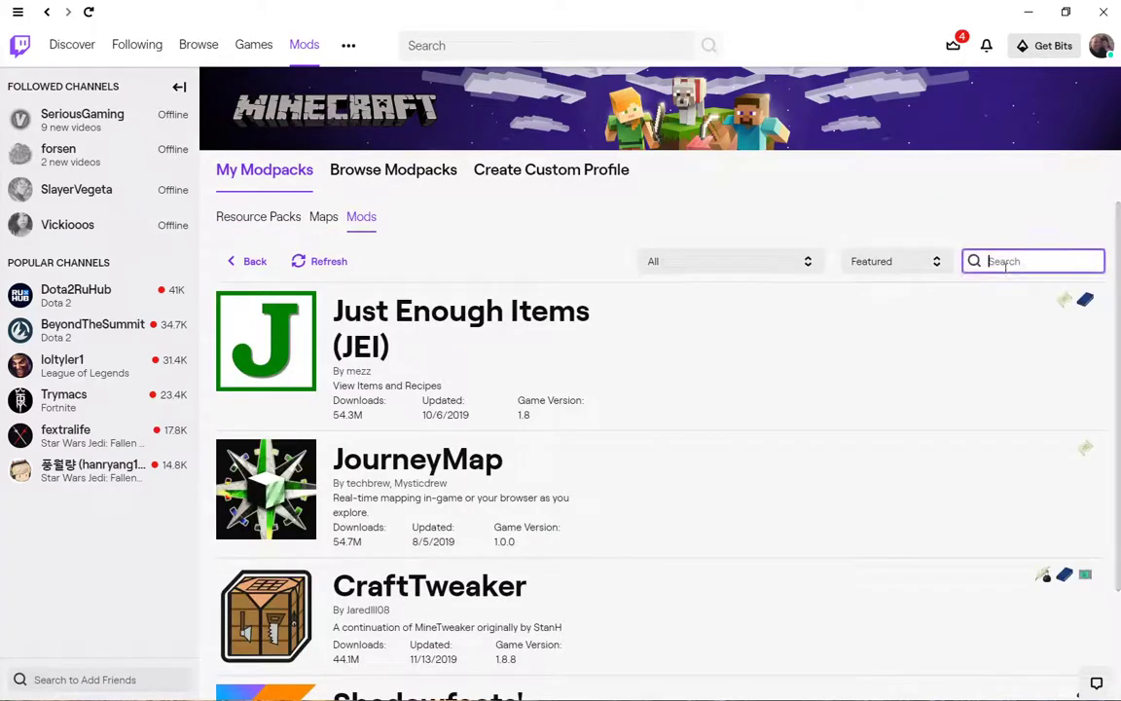
{"action": "type", "text": "vehicles"}
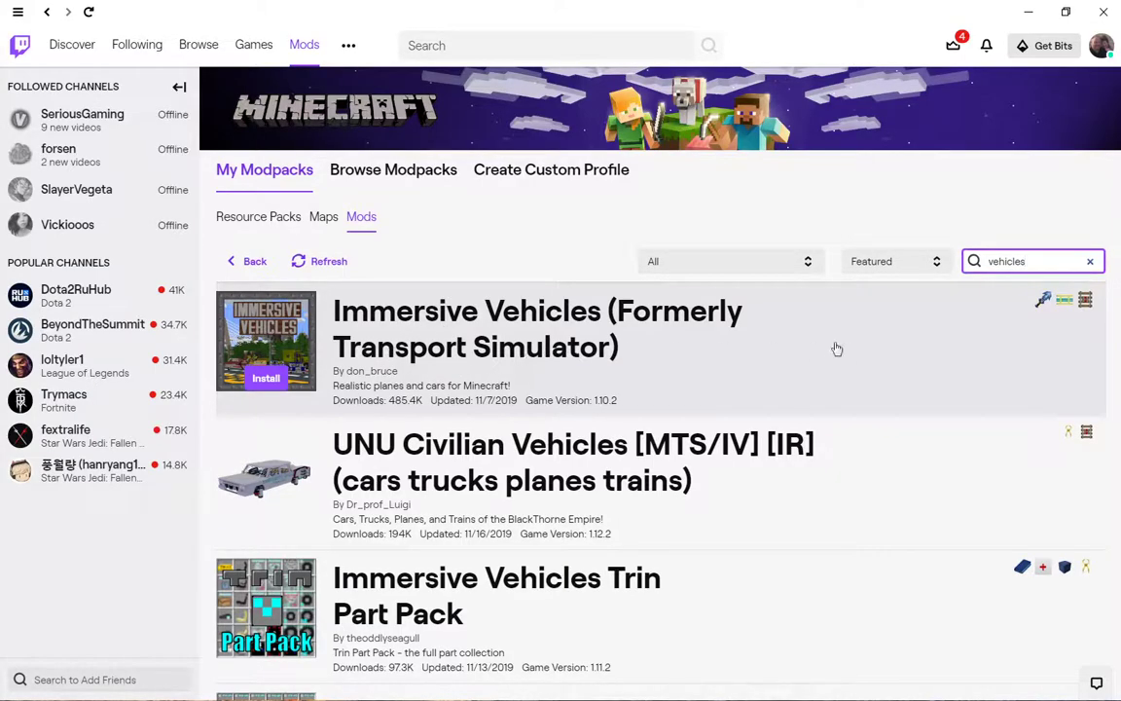
{"action": "left_click", "coordinate": [446, 340]}
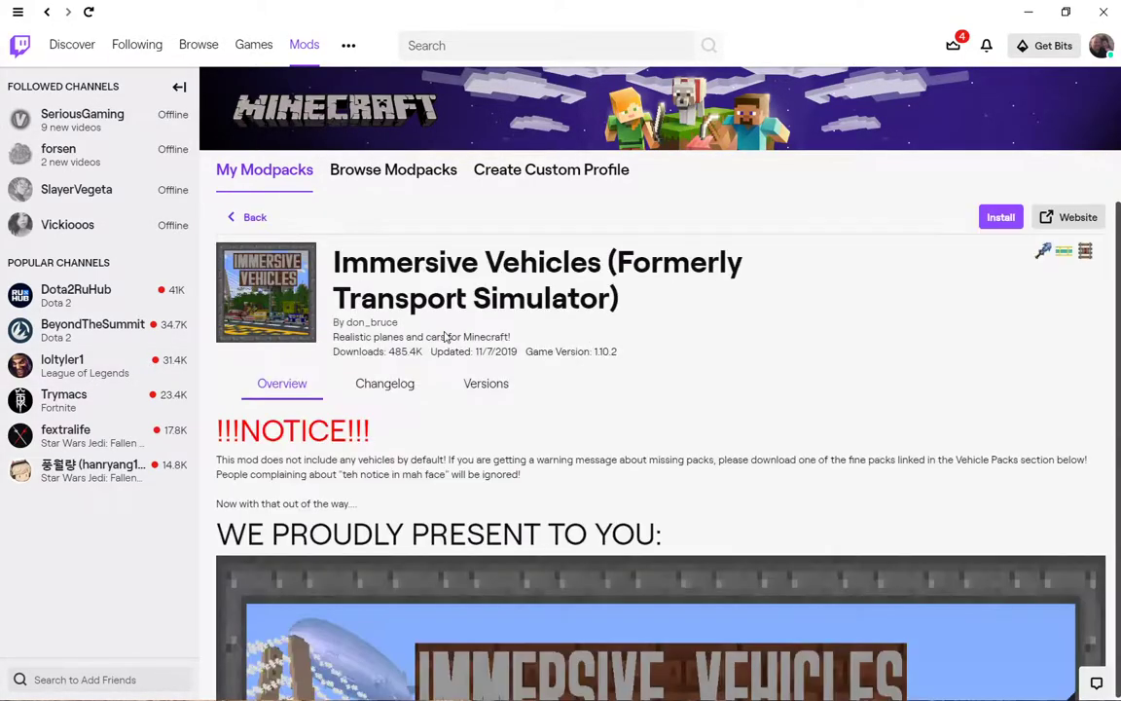
{"action": "left_click", "coordinate": [1006, 218]}
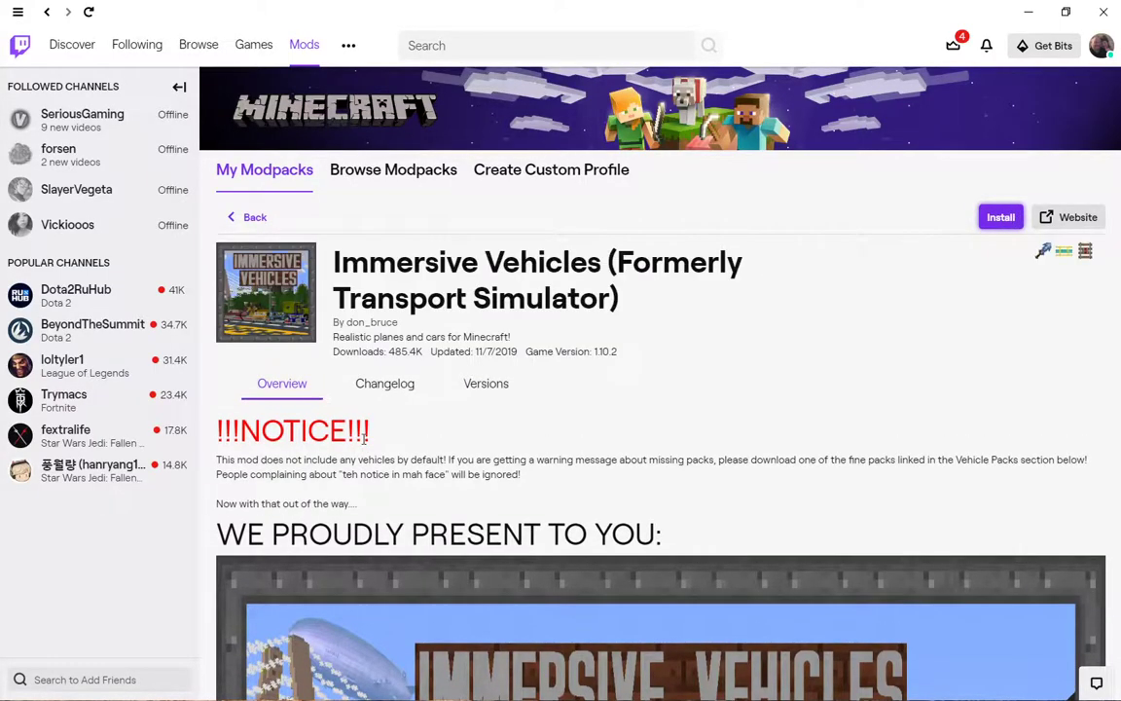
Read the notice about missing vehicle packs in the Immersive Vehicles mod overview.
{"action": "scroll", "coordinate": [365, 438], "scroll_direction": "down", "scroll_amount": 2}
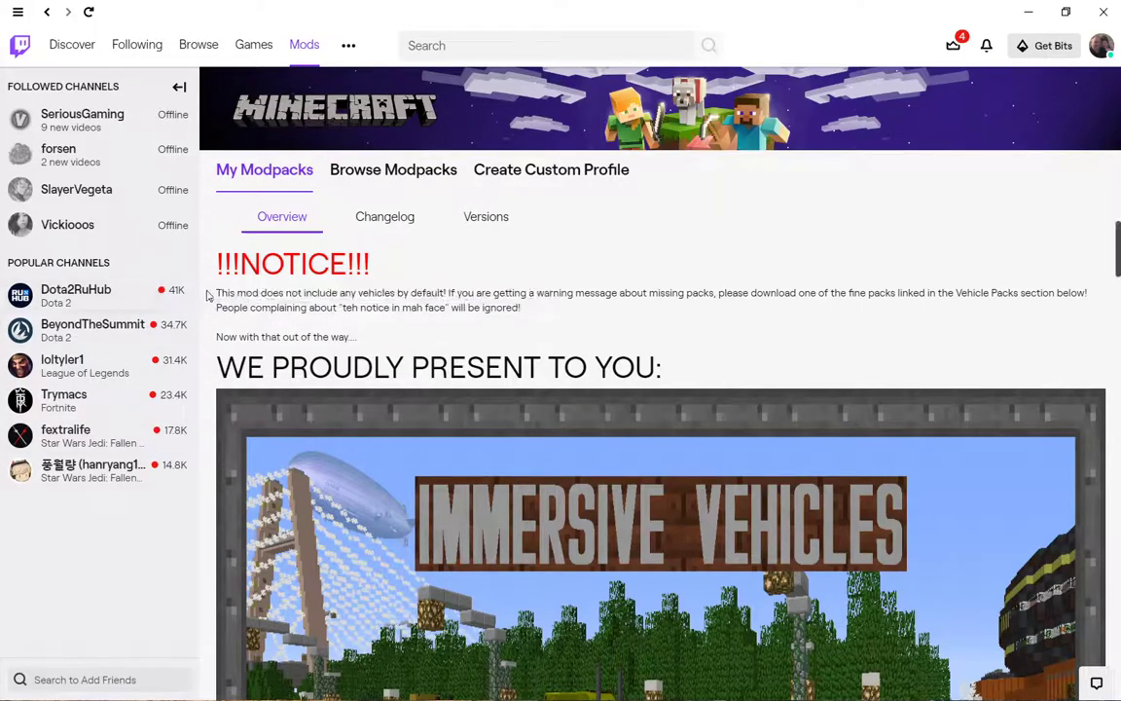
{"action": "left_click_drag", "start_coordinate": [208, 295], "coordinate": [600, 314]}
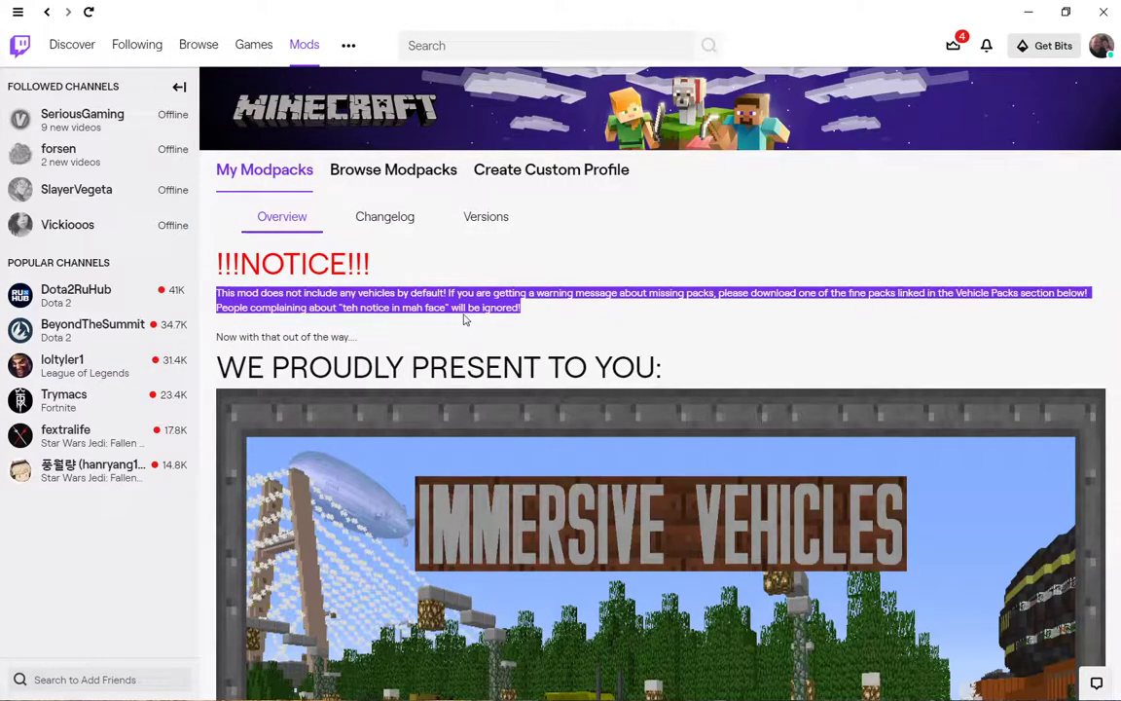
{"action": "left_click", "coordinate": [732, 340]}
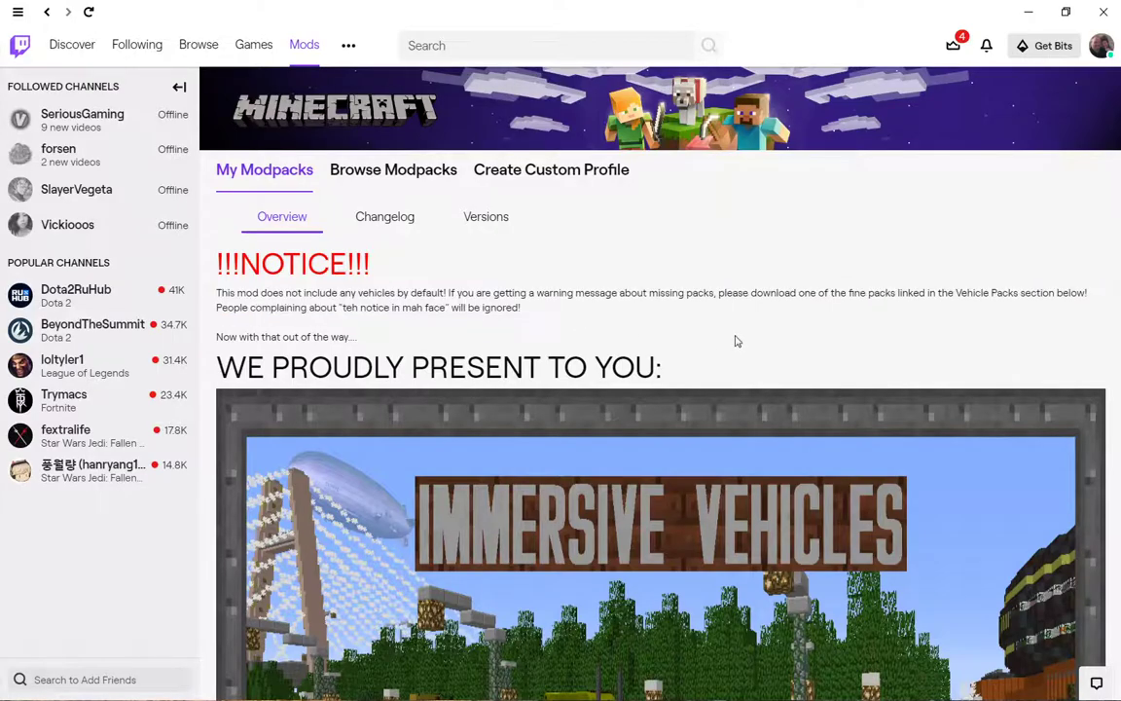
{"action": "scroll", "coordinate": [736, 339], "scroll_direction": "down", "scroll_amount": 1}
{"action": "scroll", "coordinate": [736, 340], "scroll_direction": "down", "scroll_amount": 3}
{"action": "scroll", "coordinate": [733, 338], "scroll_direction": "up", "scroll_amount": 3}
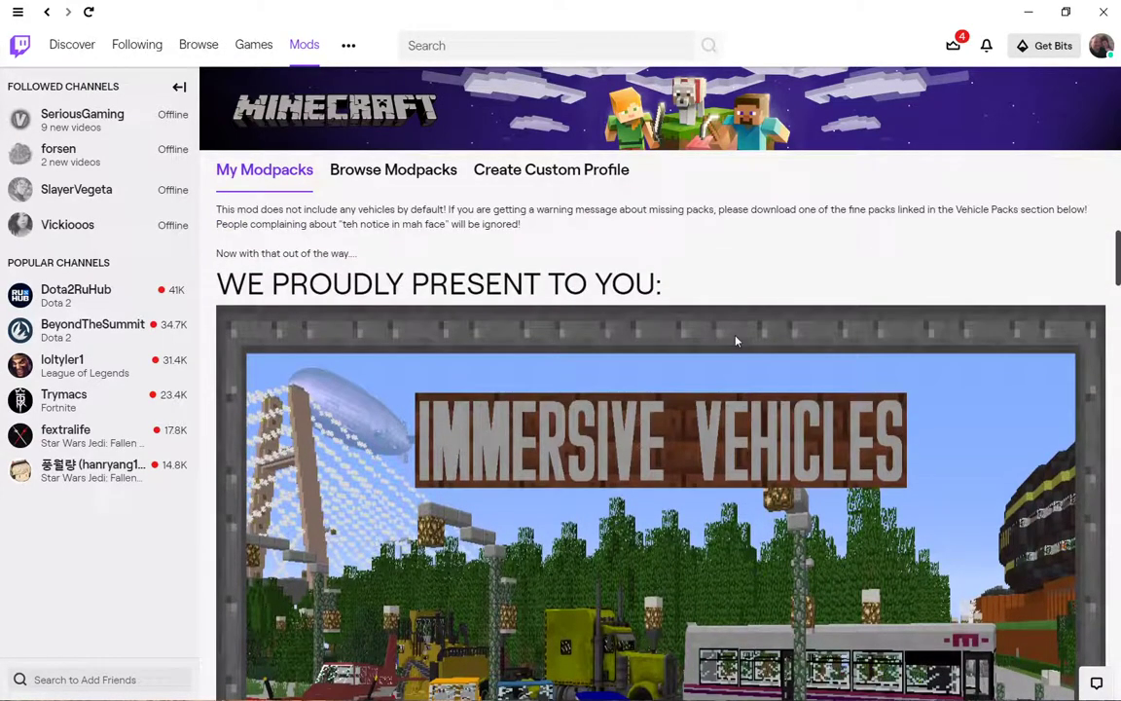
{"action": "scroll", "coordinate": [733, 338], "scroll_direction": "down", "scroll_amount": 2}
{"action": "scroll", "coordinate": [736, 340], "scroll_direction": "down", "scroll_amount": 1}
{"action": "scroll", "coordinate": [736, 341], "scroll_direction": "up", "scroll_amount": 4}
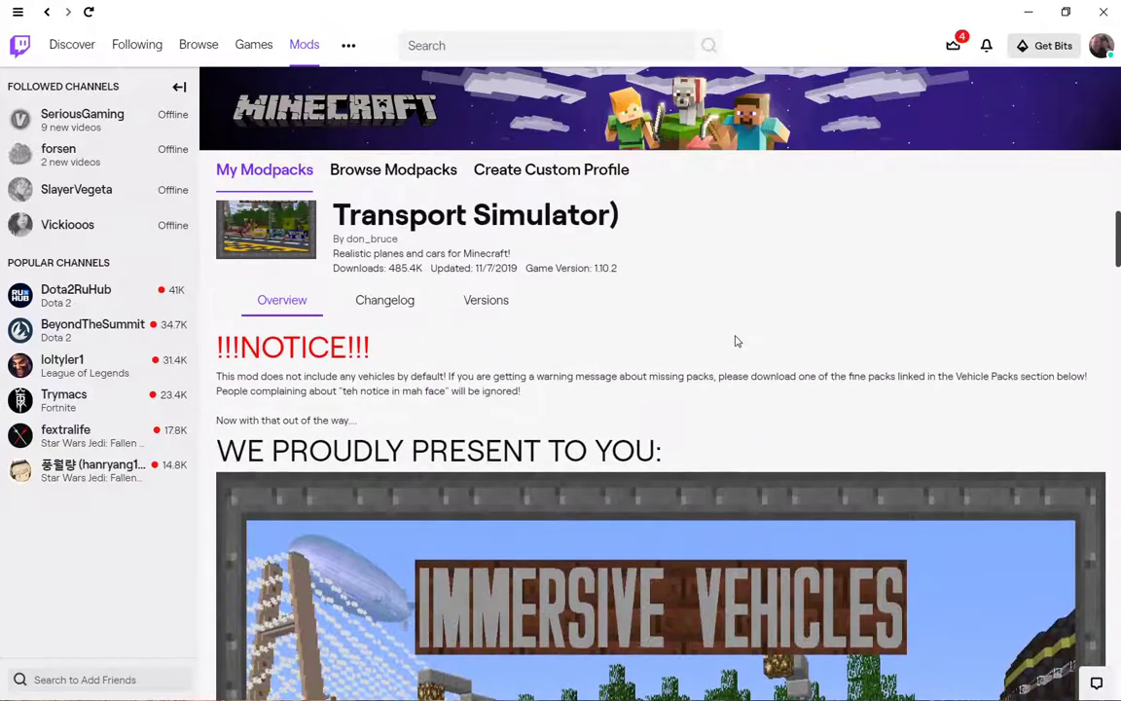
{"action": "scroll", "coordinate": [737, 336], "scroll_direction": "up", "scroll_amount": 1}
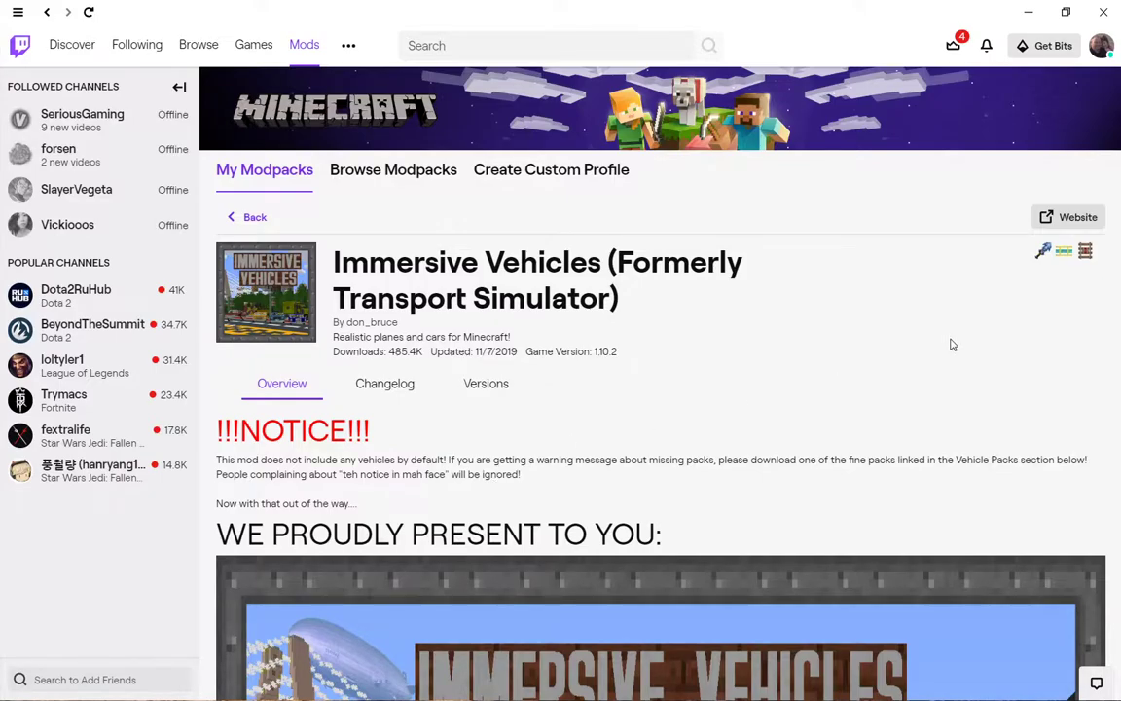
Examine the Vehicle Packs list in the mod overview and open the Official Vehicle Set page in the browser.
{"action": "scroll", "coordinate": [674, 421], "scroll_direction": "down", "scroll_amount": 3}
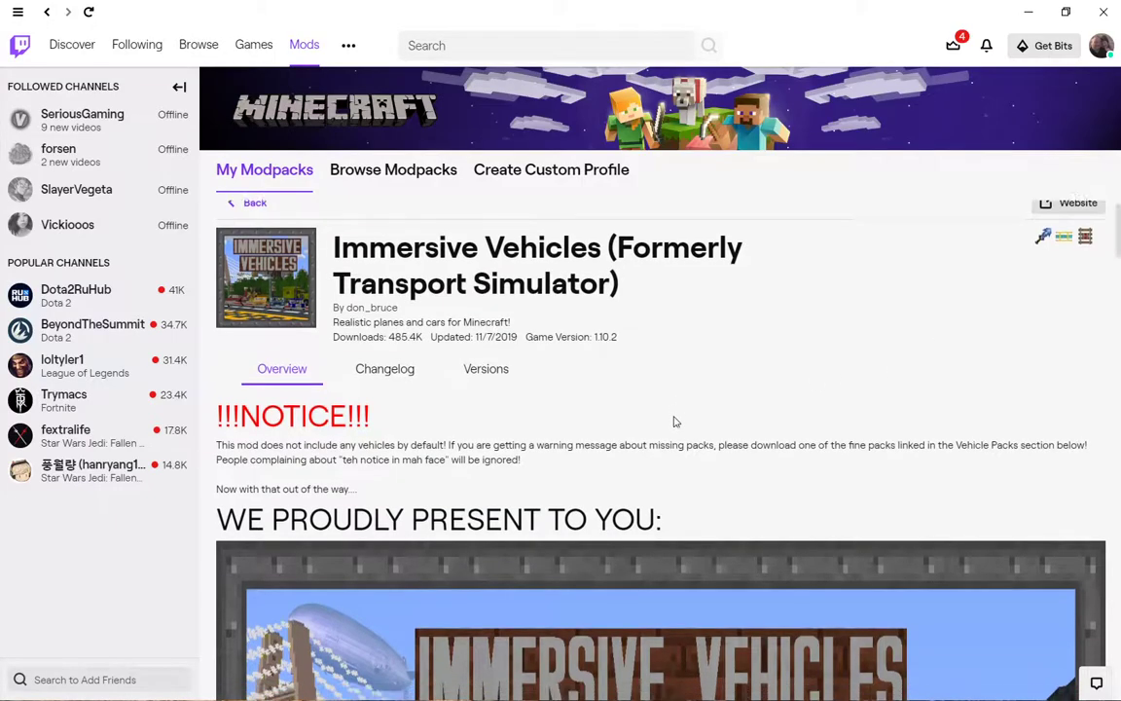
{"action": "scroll", "coordinate": [606, 374], "scroll_direction": "down", "scroll_amount": 10}
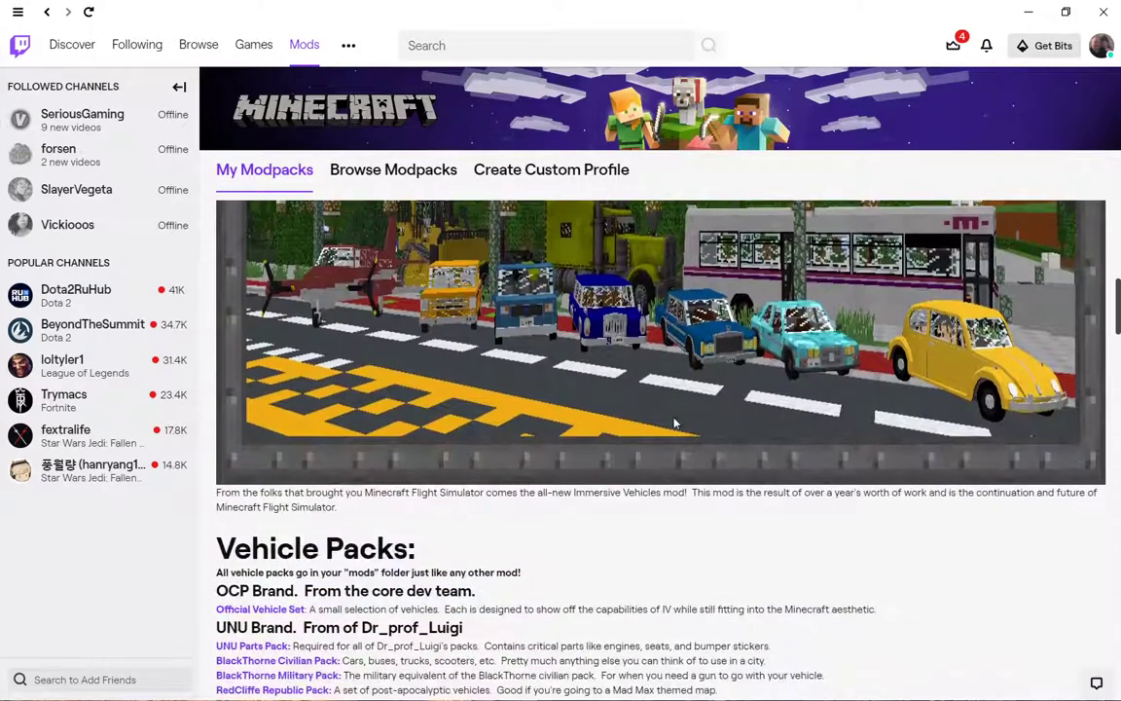
{"action": "scroll", "coordinate": [415, 357], "scroll_direction": "down", "scroll_amount": 2}
{"action": "scroll", "coordinate": [399, 368], "scroll_direction": "up", "scroll_amount": 2}
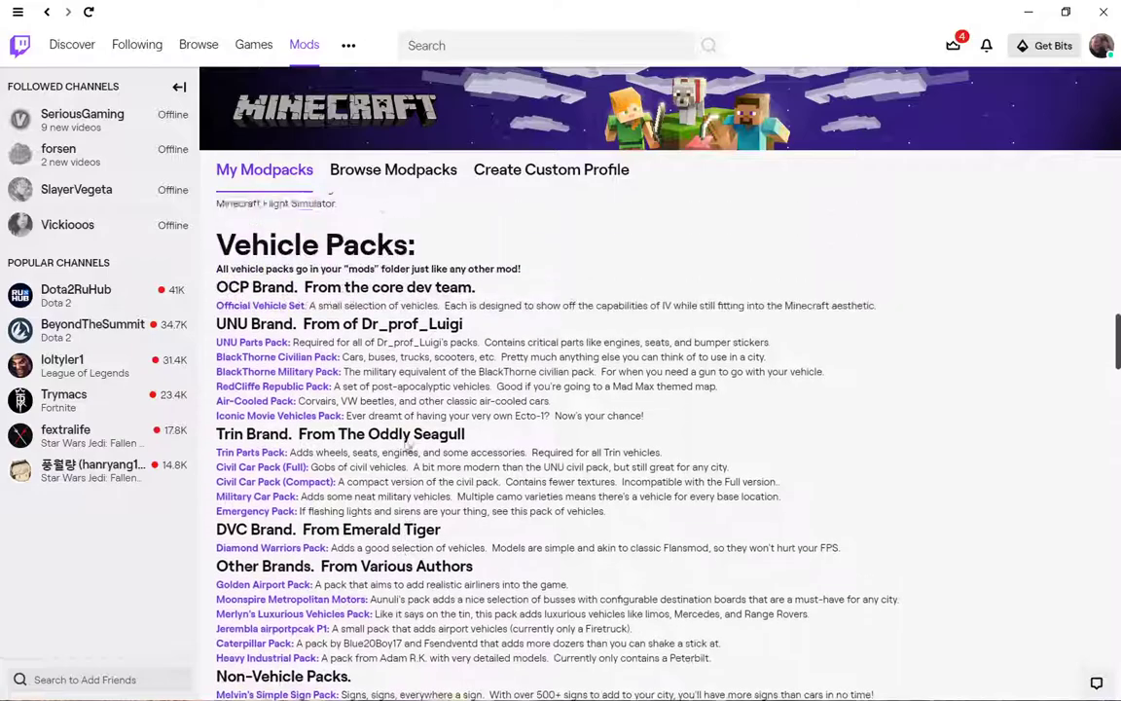
{"action": "scroll", "coordinate": [384, 378], "scroll_direction": "down", "scroll_amount": 2}
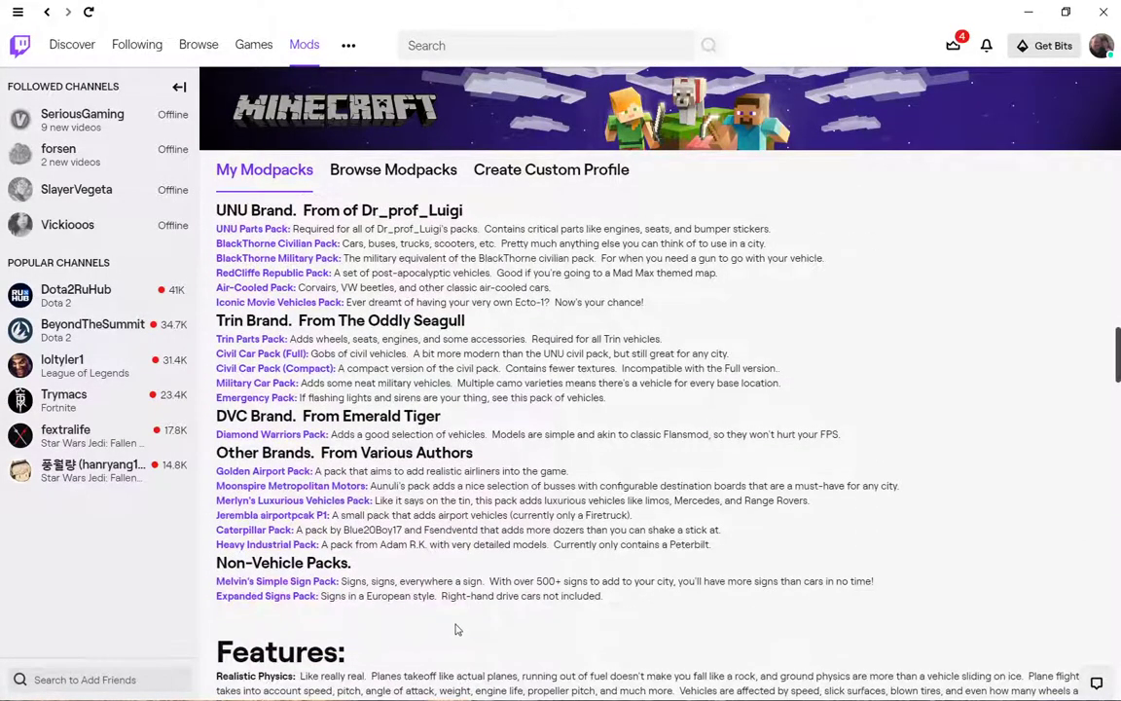
{"action": "scroll", "coordinate": [439, 631], "scroll_direction": "up", "scroll_amount": 1}
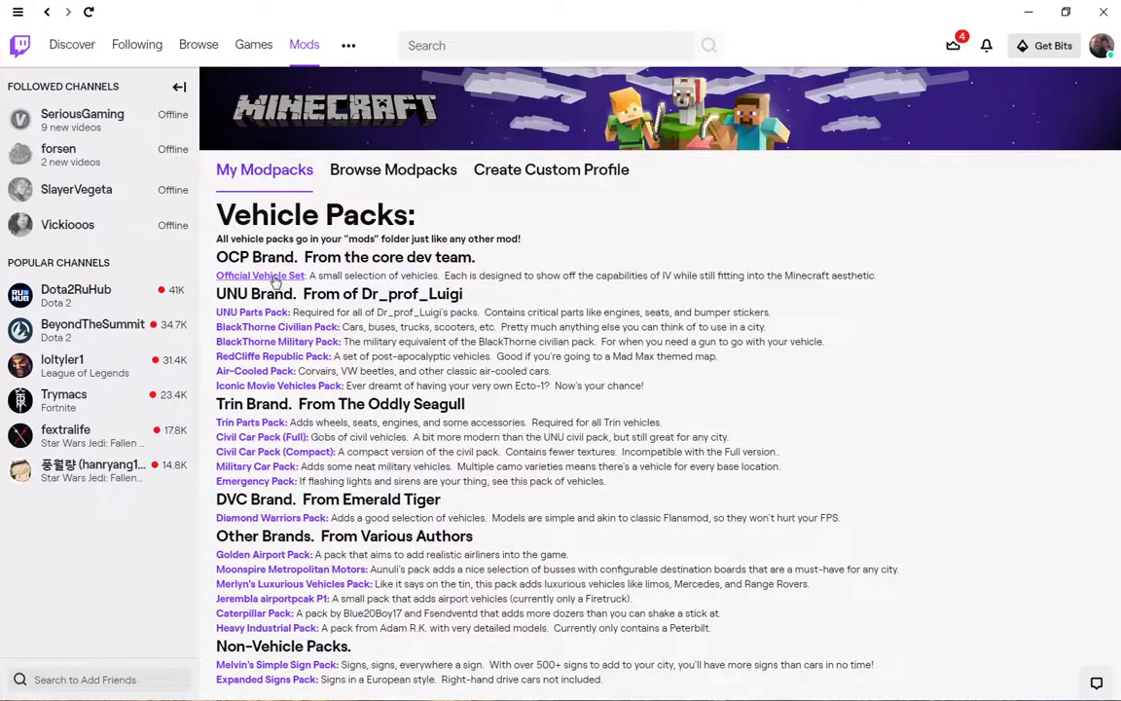
{"action": "left_click", "coordinate": [275, 278]}
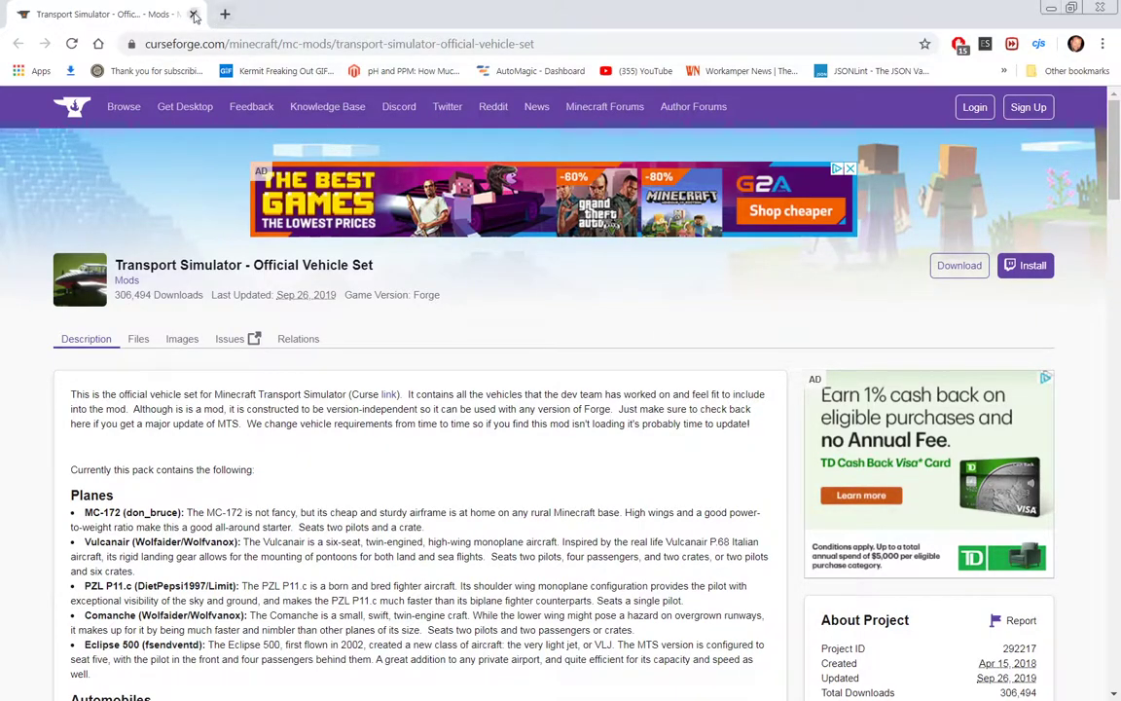
Return to the Twitch app, search the Immersive Vehicles profile's available mods for "official" and install Transport Simulator - Official Vehicle Set.
{"action": "key", "text": "alt+Tab"}
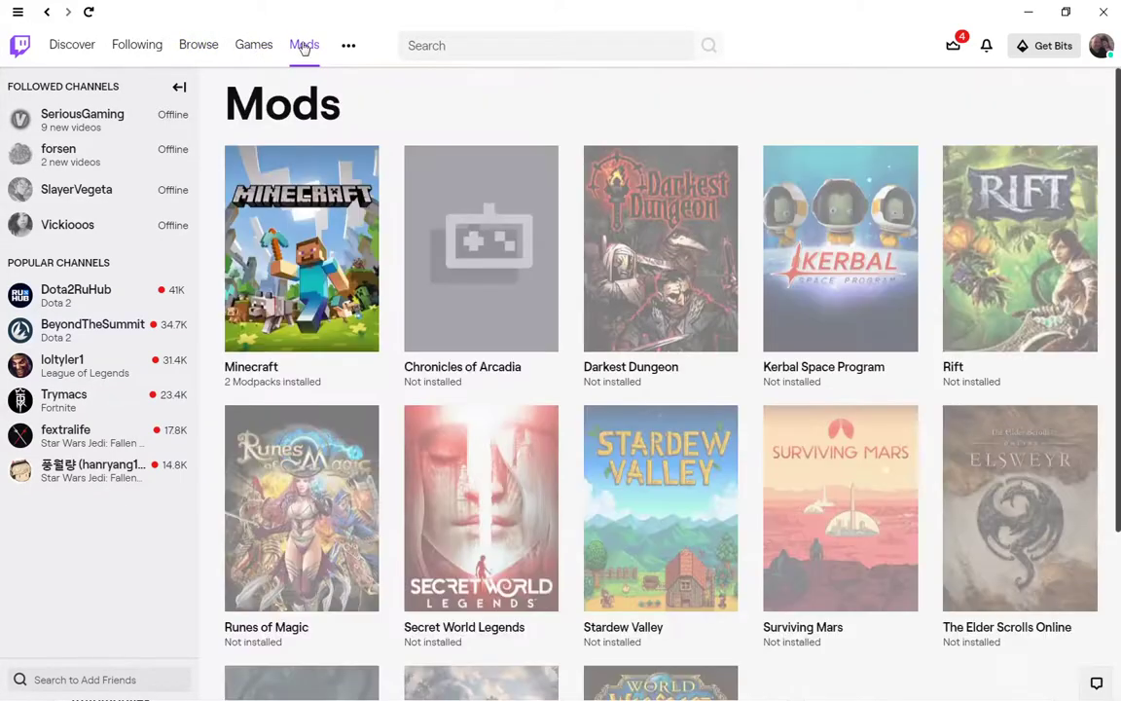
{"action": "left_click", "coordinate": [307, 230]}
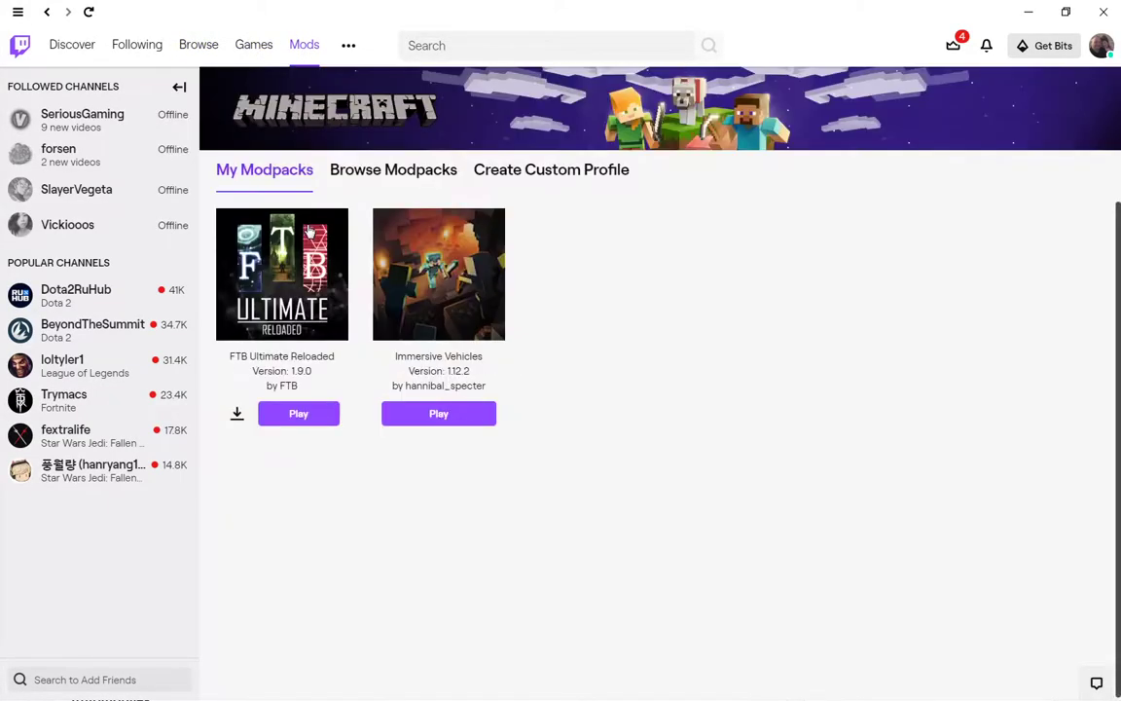
{"action": "left_click", "coordinate": [409, 259]}
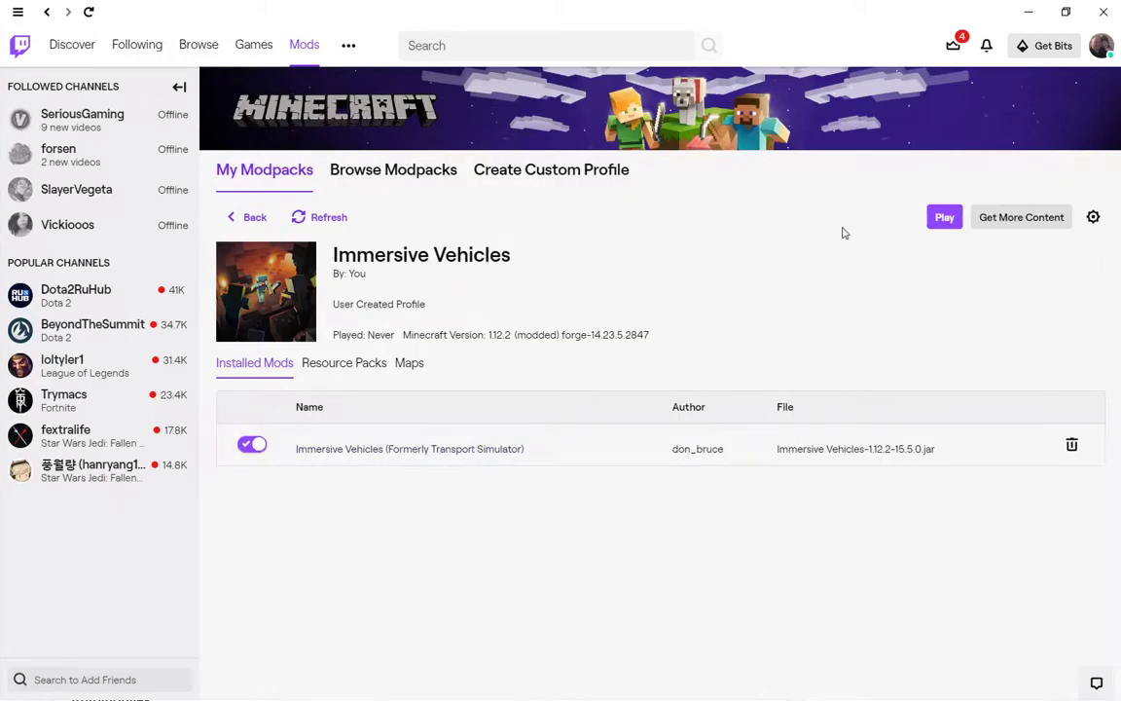
{"action": "left_click", "coordinate": [1022, 220]}
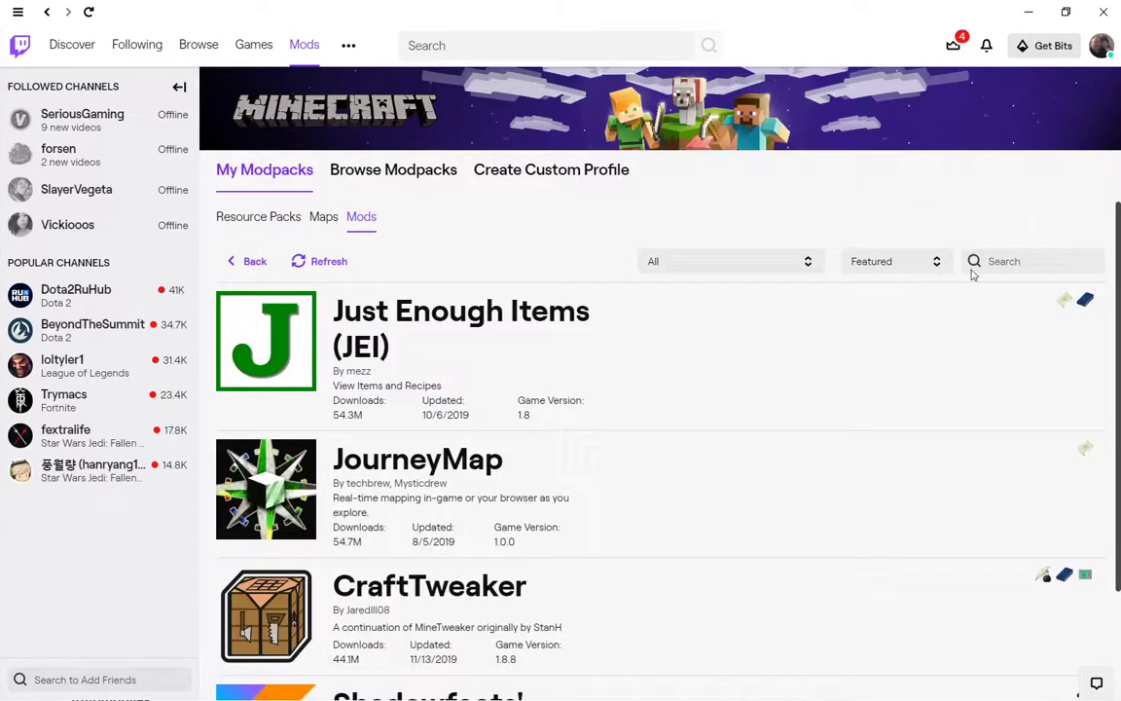
{"action": "left_click", "coordinate": [1064, 263]}
{"action": "type", "text": "o"}
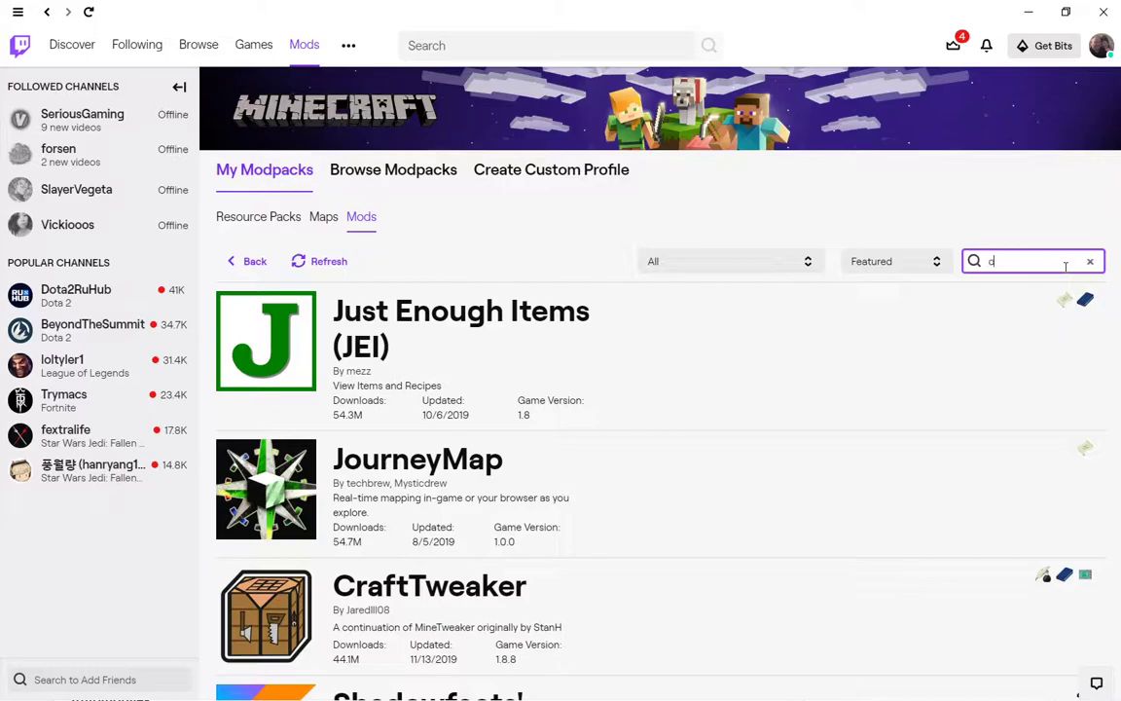
{"action": "type", "text": "fficial"}
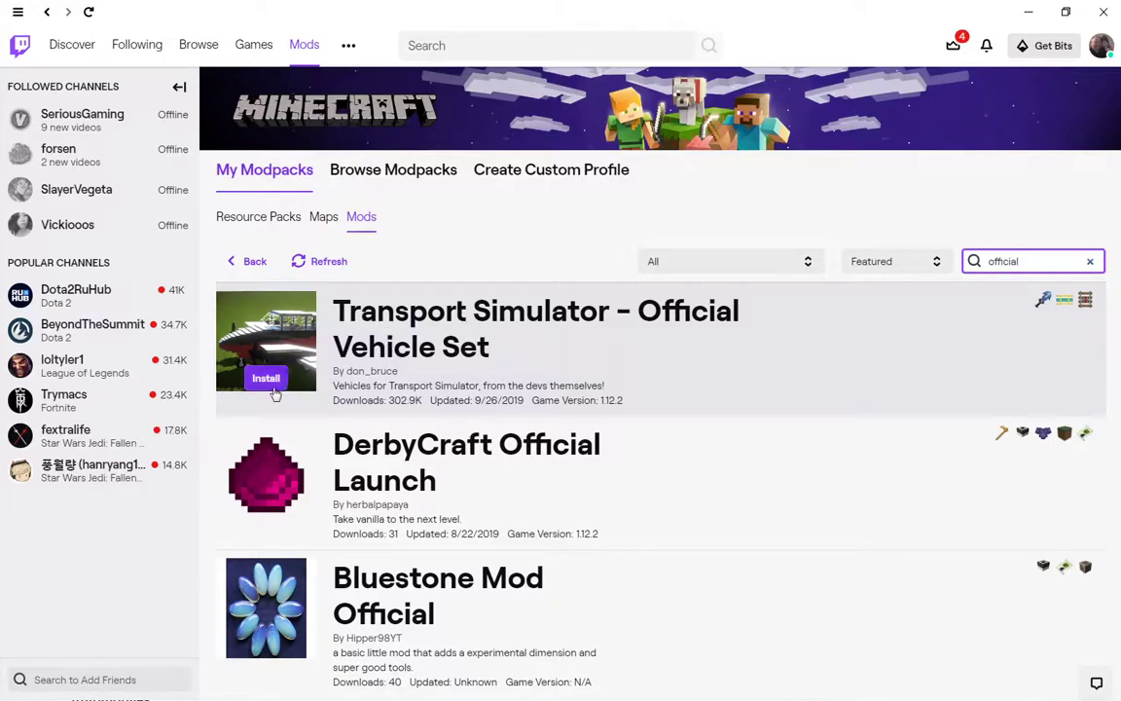
{"action": "left_click", "coordinate": [266, 378]}
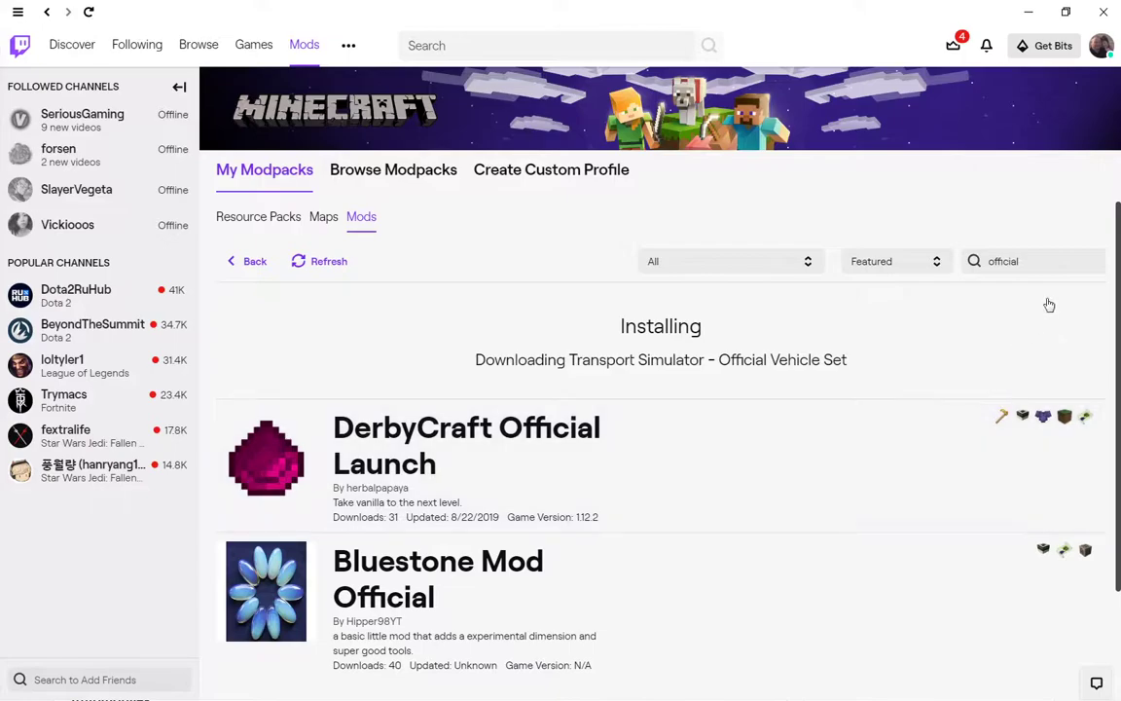
Replace the mod search with "cater" and install Immersive Vehicles - Caterpillar Pack.
{"action": "left_click", "coordinate": [1036, 260]}
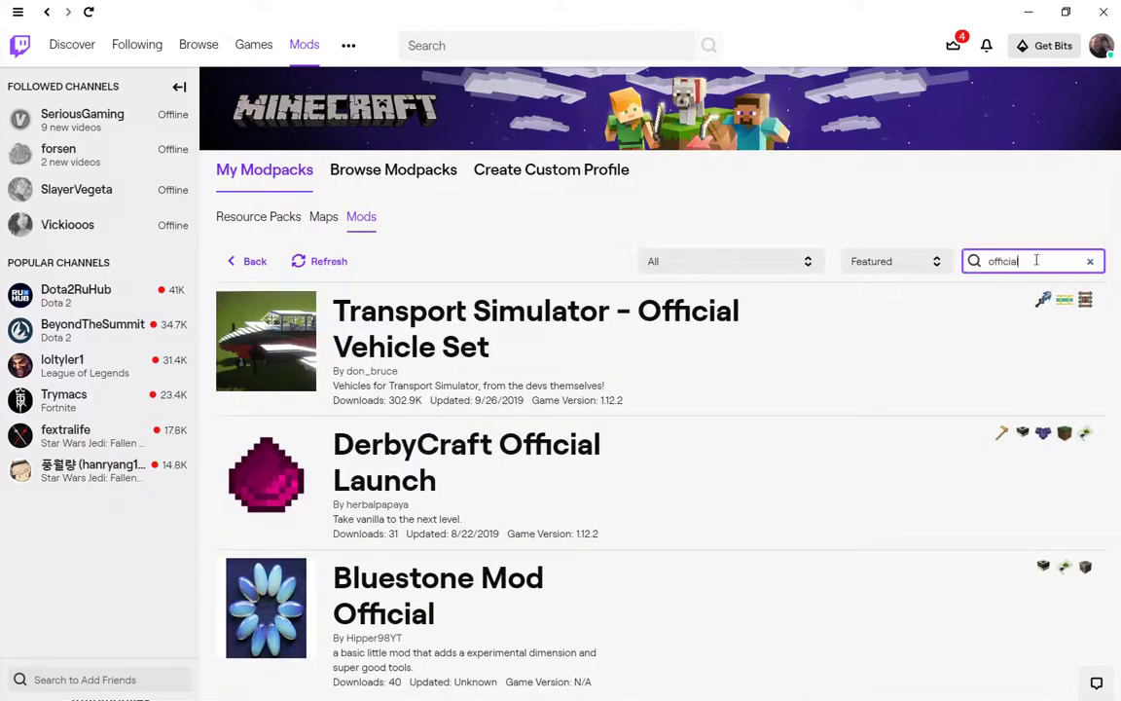
{"action": "key", "text": "BackSpace"}
{"action": "key", "text": "BackSpace"}
{"action": "key", "text": "BackSpace"}
{"action": "key", "text": "BackSpace"}
{"action": "key", "text": "BackSpace"}
{"action": "key", "text": "BackSpace"}
{"action": "key", "text": "BackSpace"}
{"action": "type", "text": "cat"}
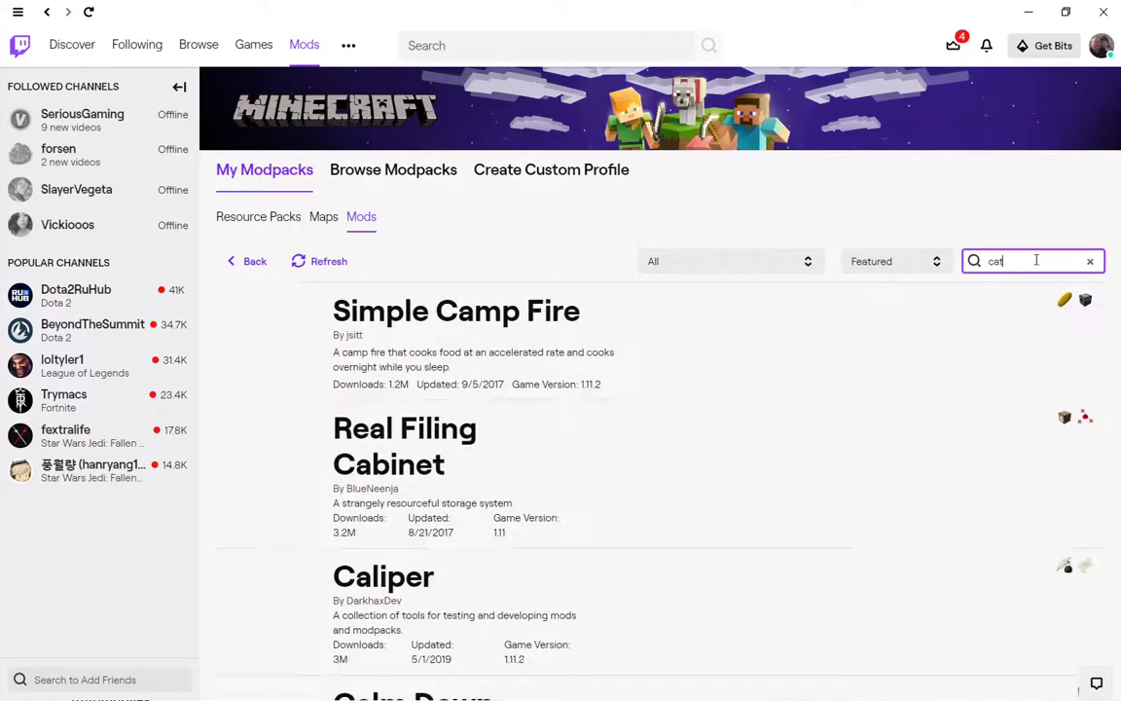
{"action": "type", "text": "e"}
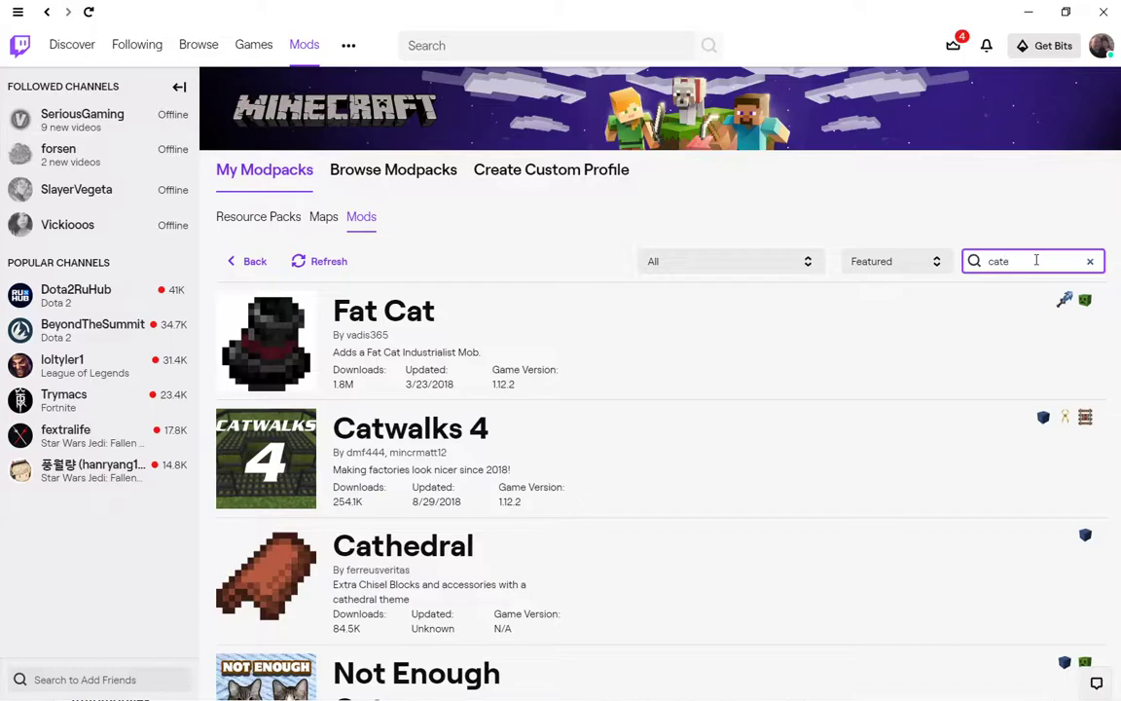
{"action": "type", "text": "r"}
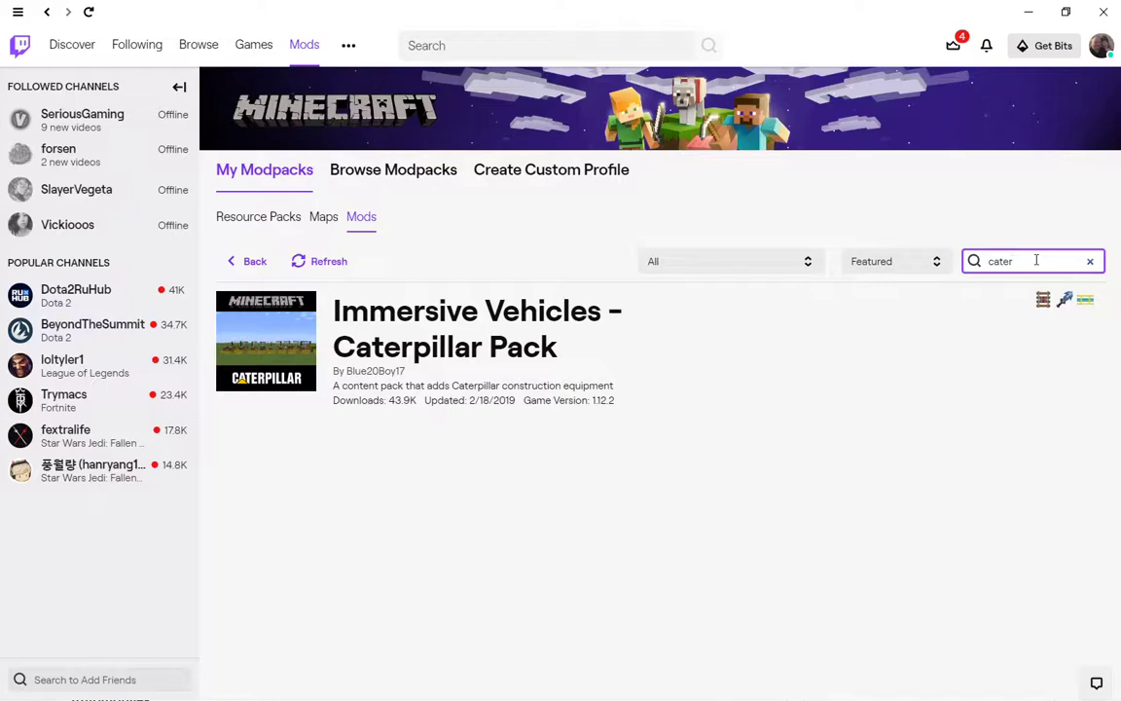
{"action": "mouse_move", "coordinate": [726, 376]}
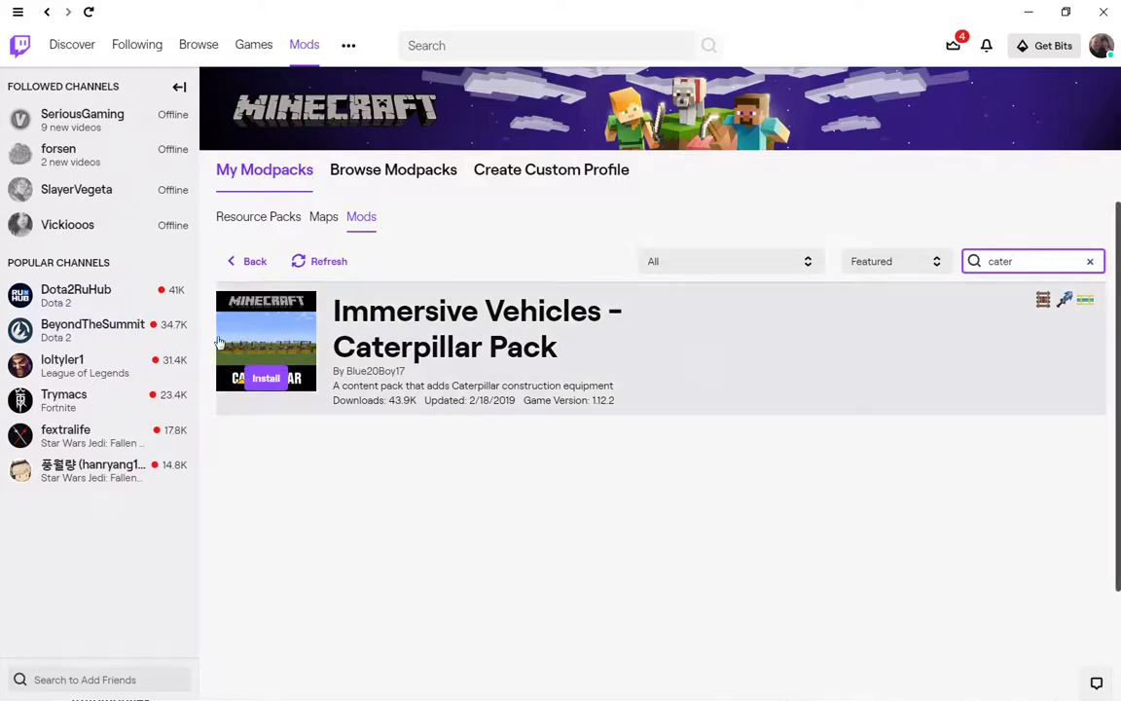
{"action": "left_click", "coordinate": [266, 379]}
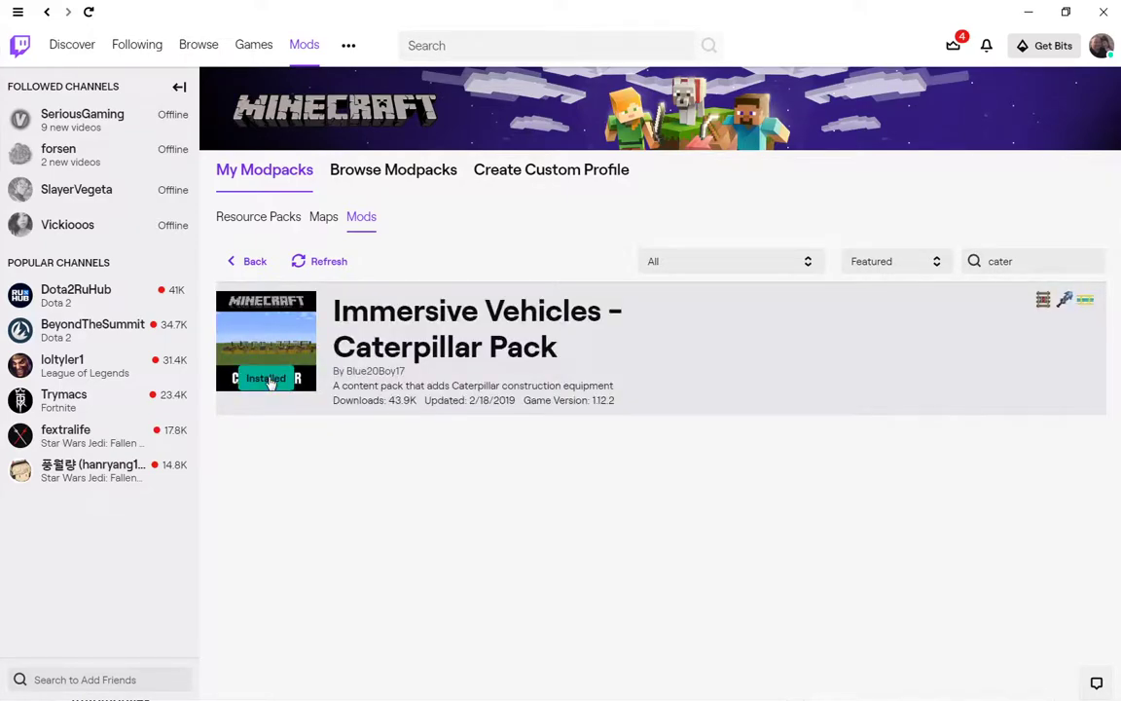
Search the available mods for "vehicles" and look through the listed vehicle packs.
{"action": "left_click_drag", "start_coordinate": [1043, 268], "coordinate": [961, 268]}
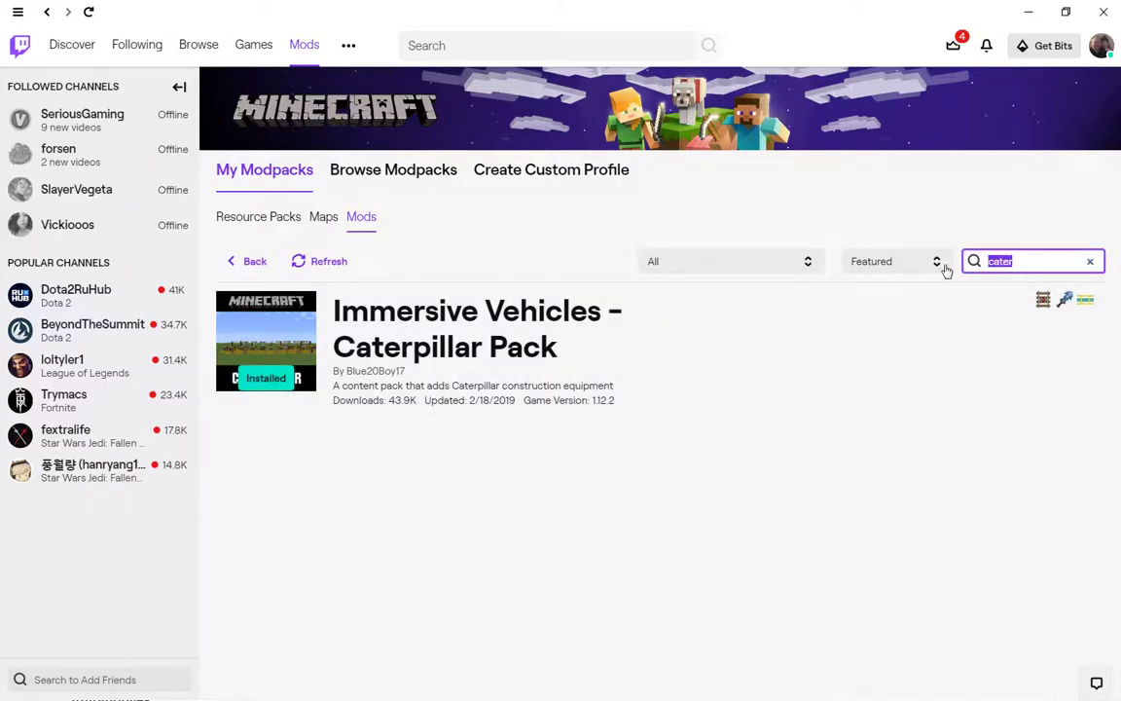
{"action": "type", "text": "vehicles"}
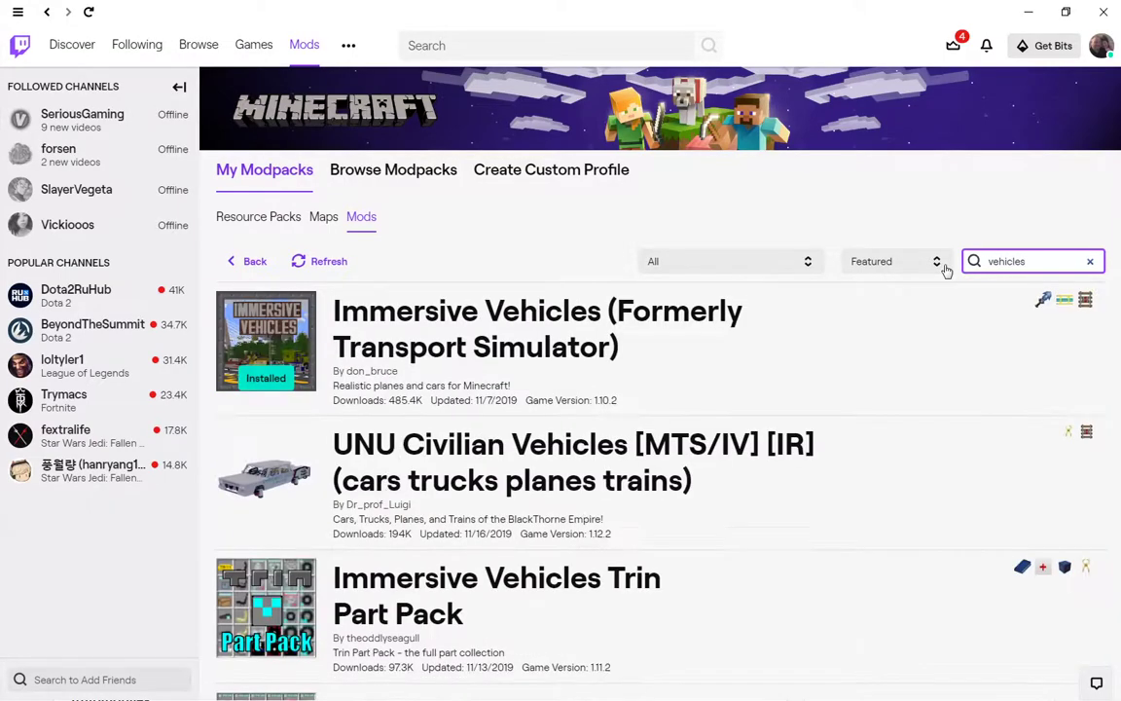
{"action": "scroll", "coordinate": [813, 408], "scroll_direction": "down", "scroll_amount": 3}
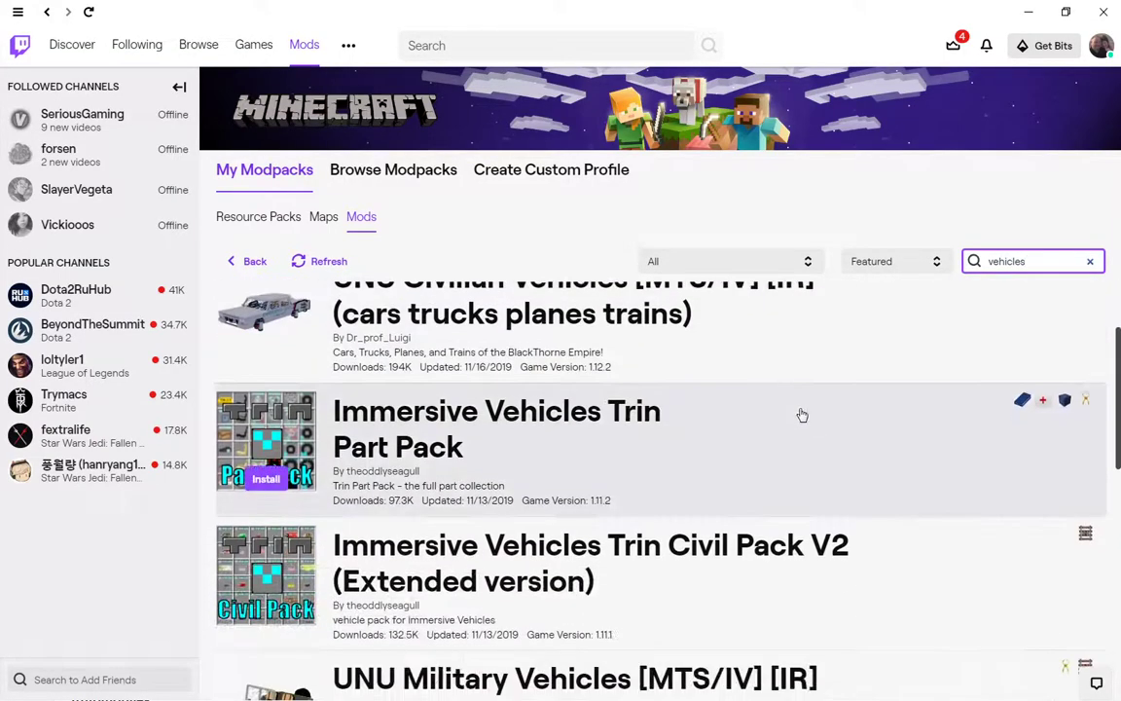
{"action": "scroll", "coordinate": [802, 416], "scroll_direction": "down", "scroll_amount": 5}
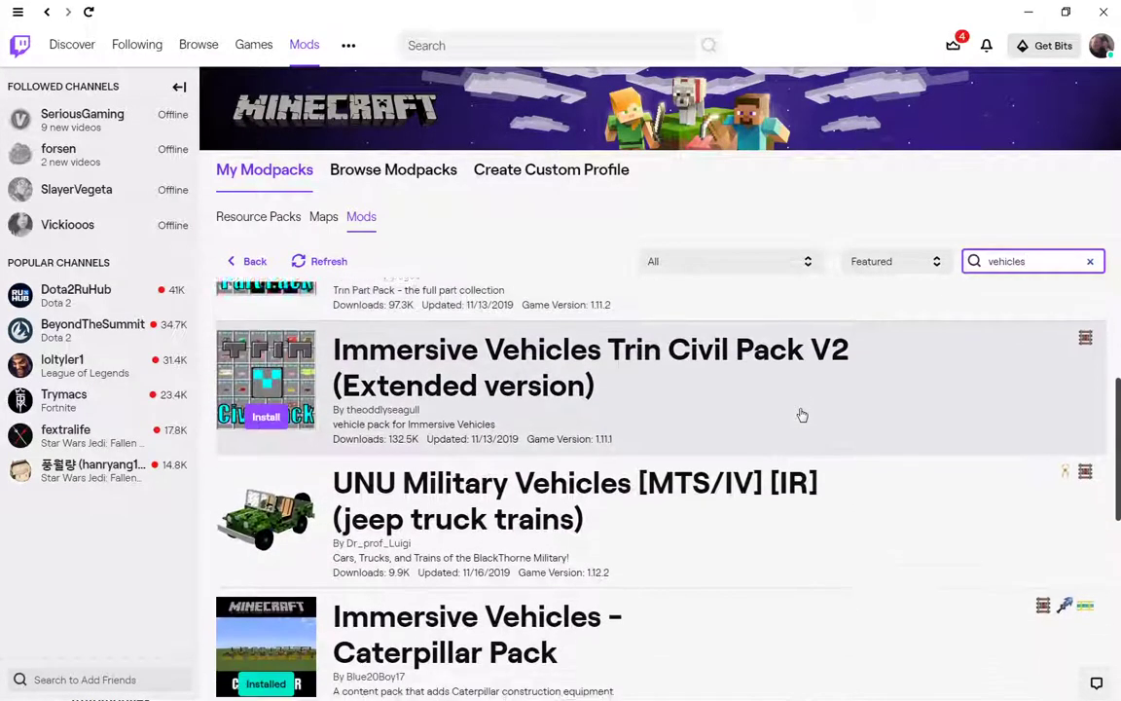
{"action": "scroll", "coordinate": [802, 415], "scroll_direction": "down", "scroll_amount": 1}
{"action": "scroll", "coordinate": [802, 415], "scroll_direction": "down", "scroll_amount": 10}
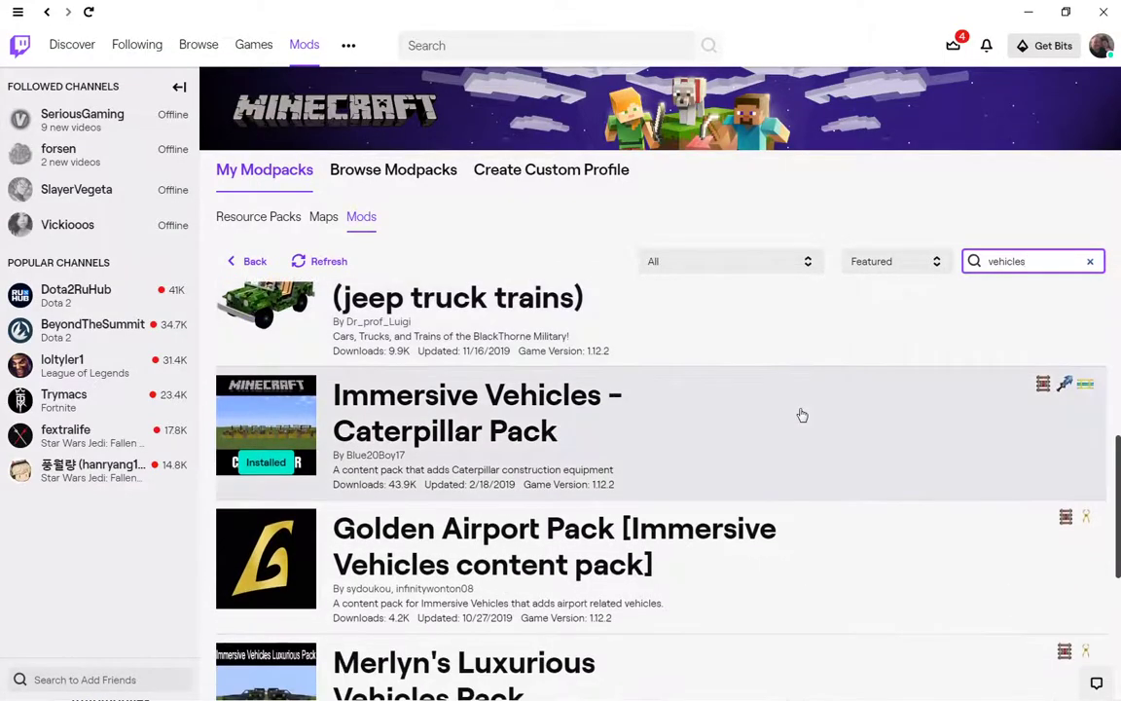
{"action": "scroll", "coordinate": [802, 416], "scroll_direction": "down", "scroll_amount": 3}
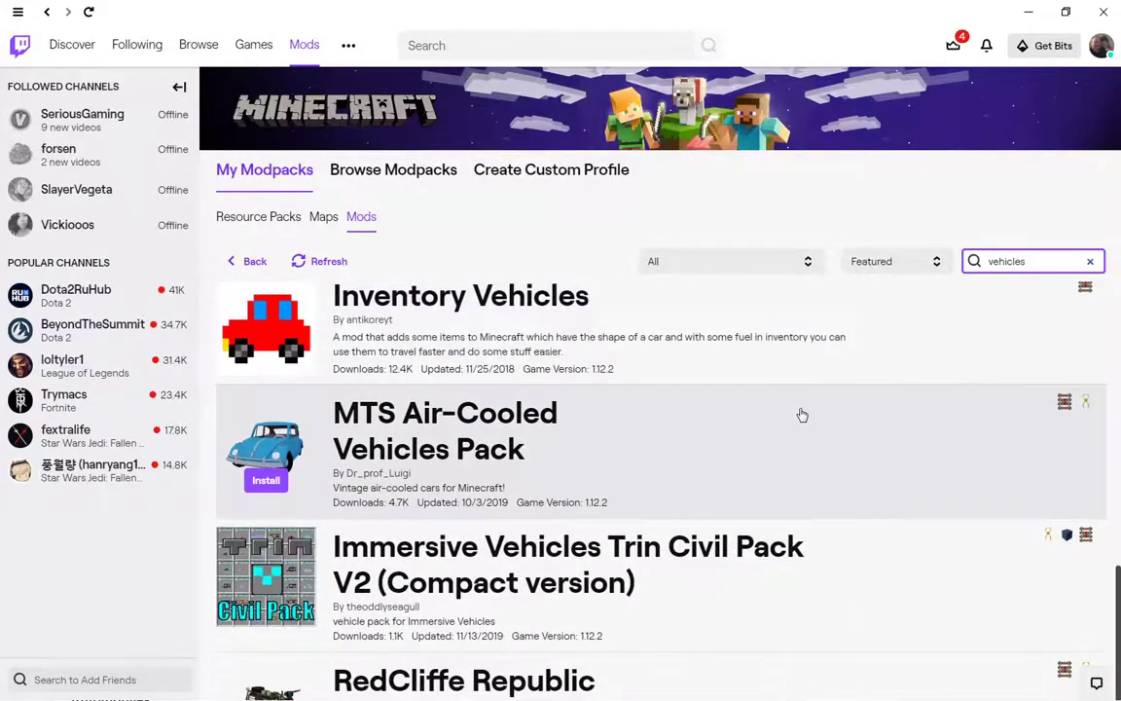
{"action": "scroll", "coordinate": [690, 496], "scroll_direction": "down", "scroll_amount": 5}
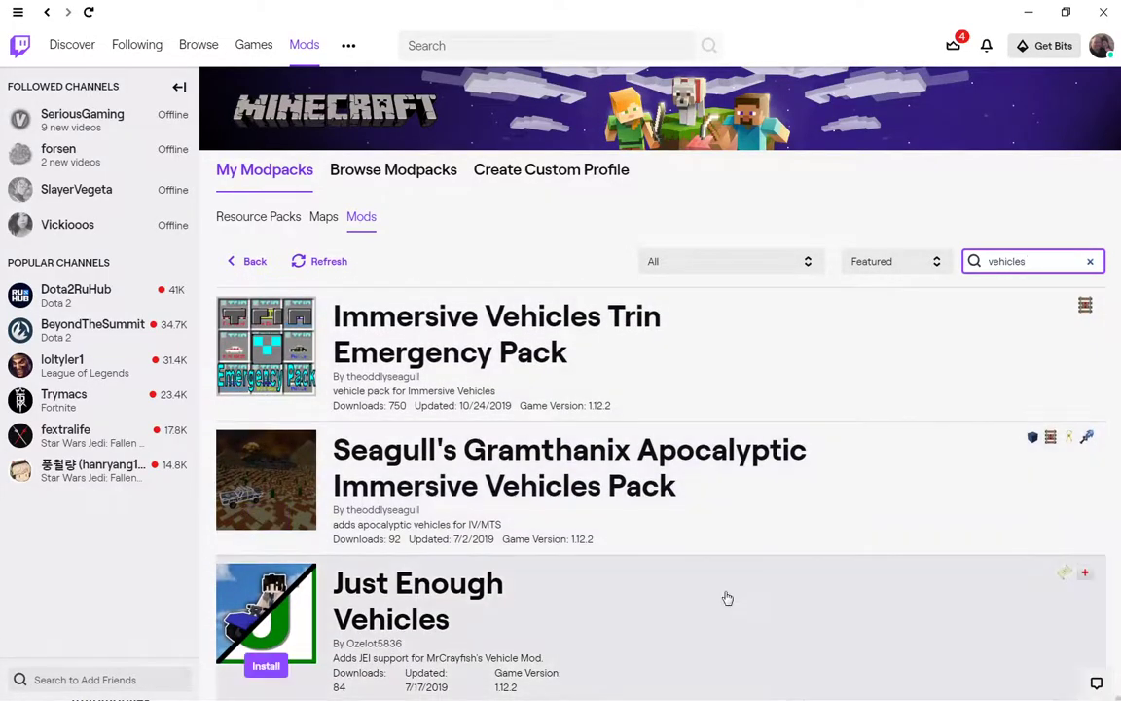
{"action": "scroll", "coordinate": [725, 593], "scroll_direction": "up", "scroll_amount": 12}
{"action": "scroll", "coordinate": [724, 587], "scroll_direction": "up", "scroll_amount": 10}
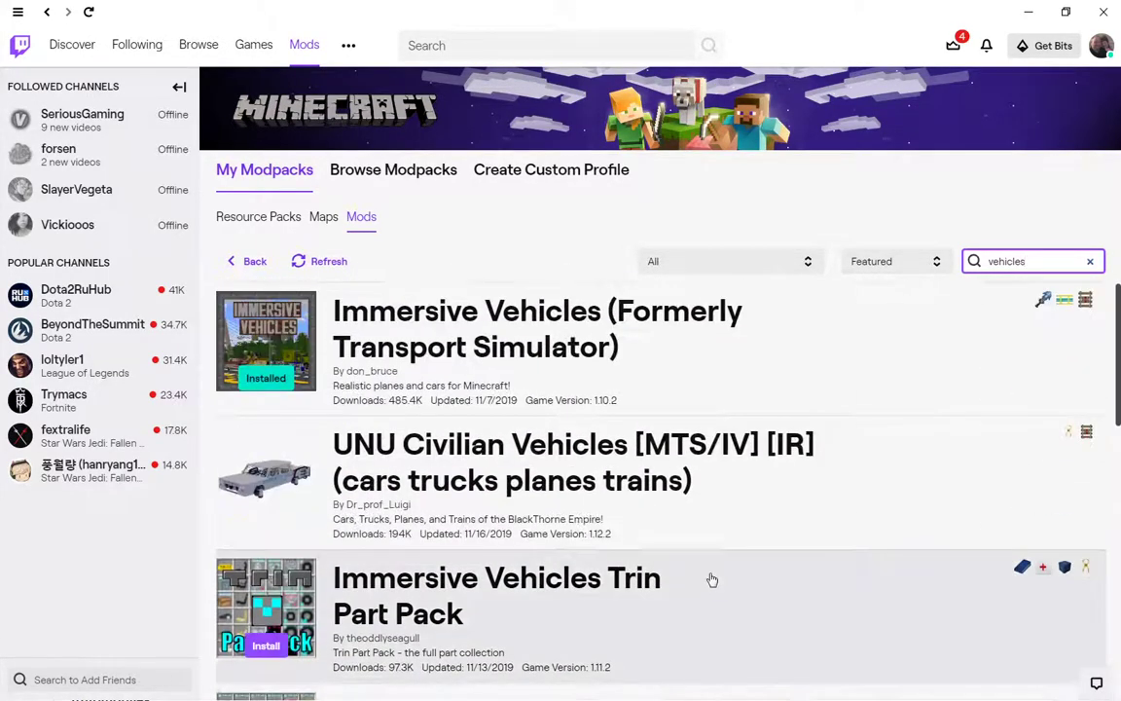
{"action": "mouse_move", "coordinate": [126, 112]}
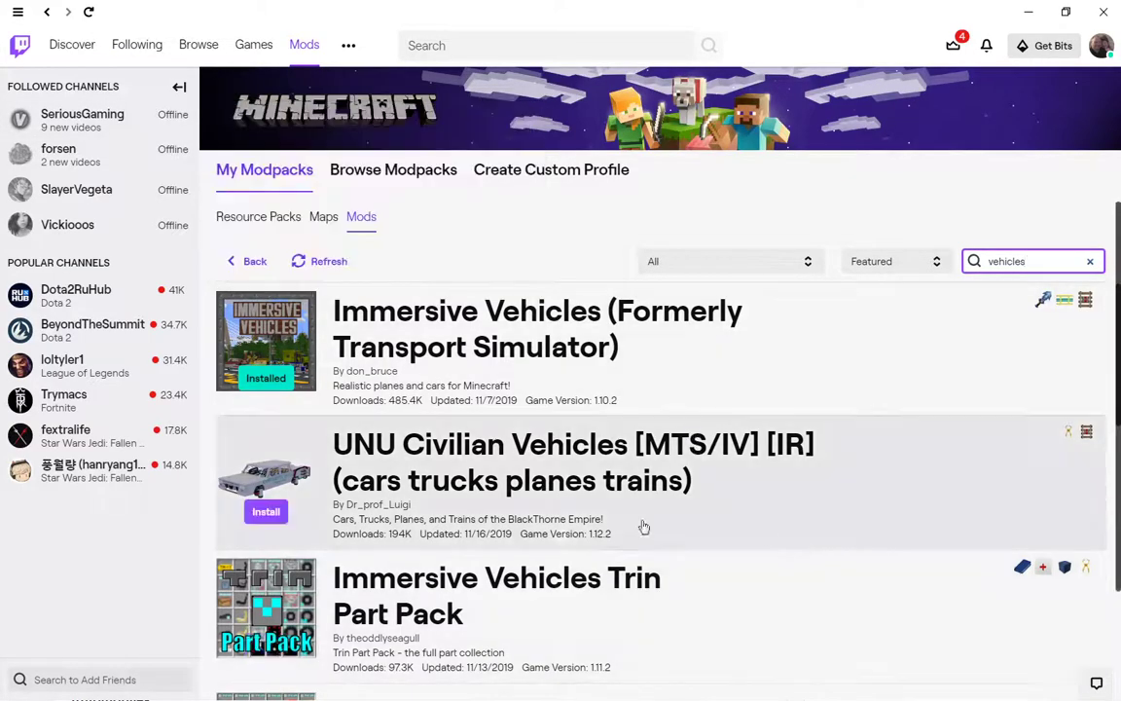
Return to My Modpacks, start the Immersive Vehicles profile through the Minecraft launcher and maximize the game window.
{"action": "left_click", "coordinate": [222, 275]}
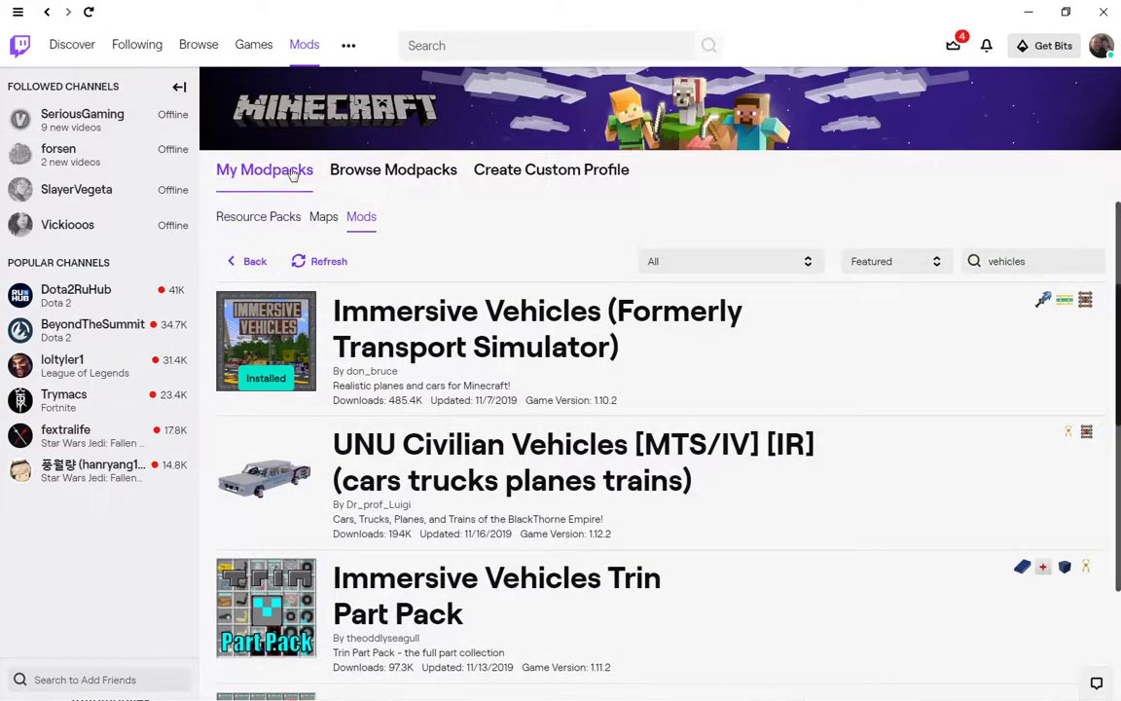
{"action": "left_click", "coordinate": [261, 170]}
{"action": "left_click", "coordinate": [458, 302]}
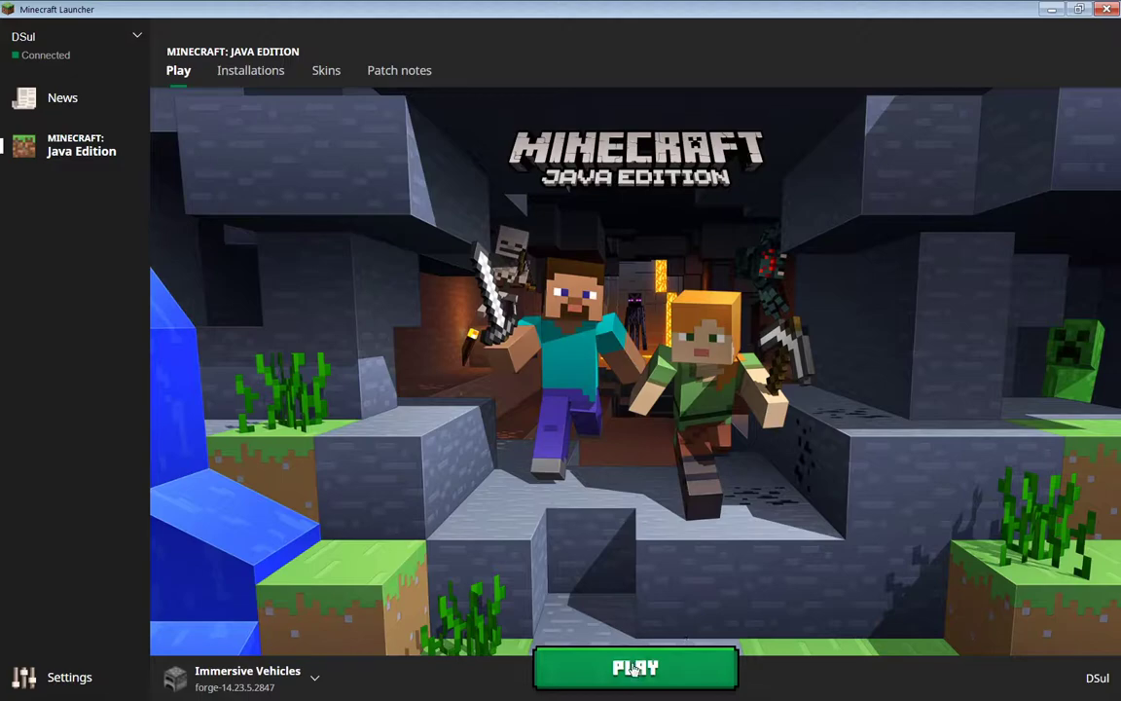
{"action": "left_click", "coordinate": [634, 667]}
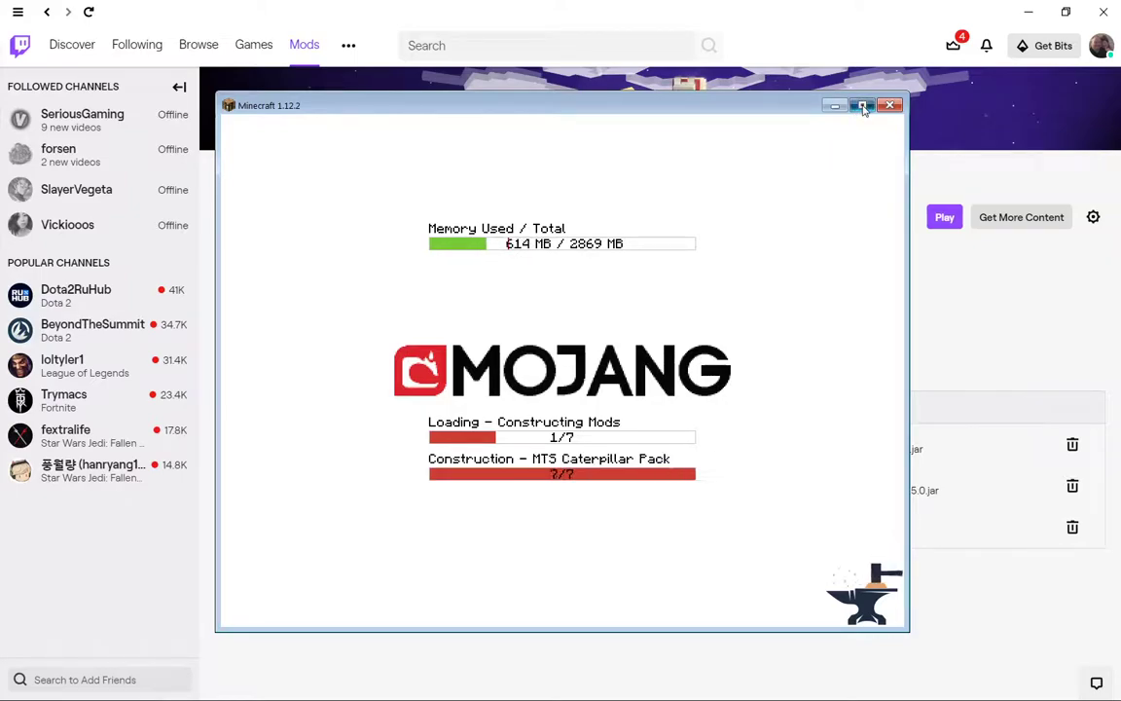
{"action": "left_click", "coordinate": [864, 108]}
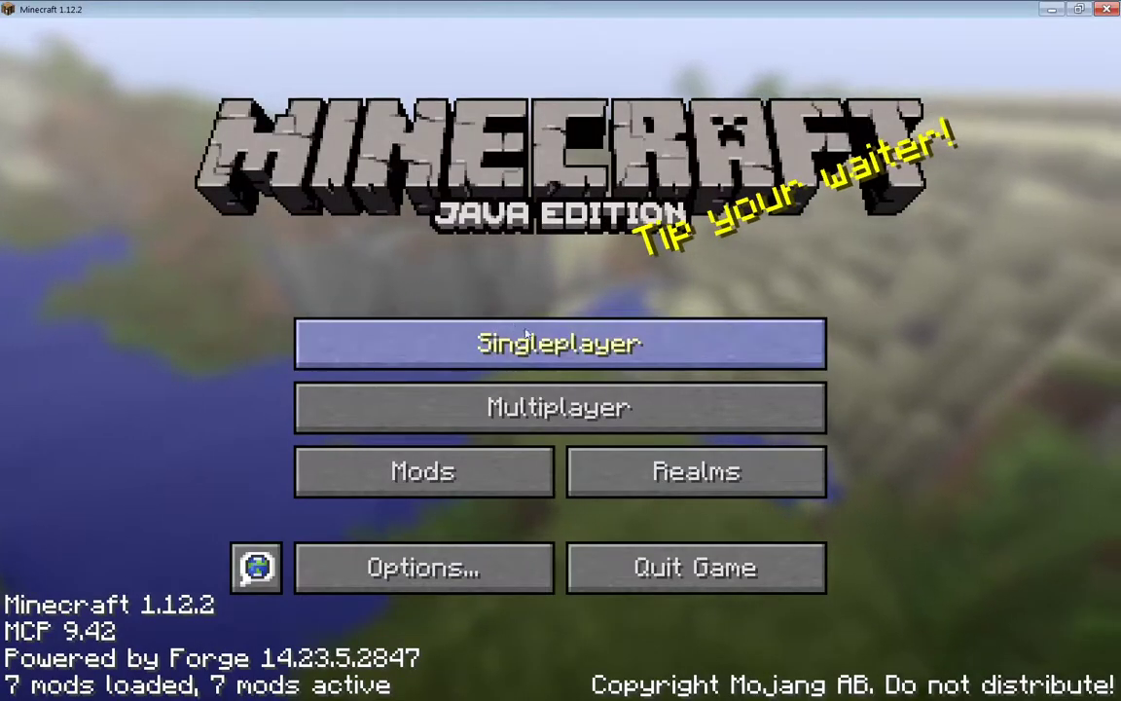
Turn the Music volume off in the game's Music & Sound Options and return to the title screen.
{"action": "left_click", "coordinate": [527, 336]}
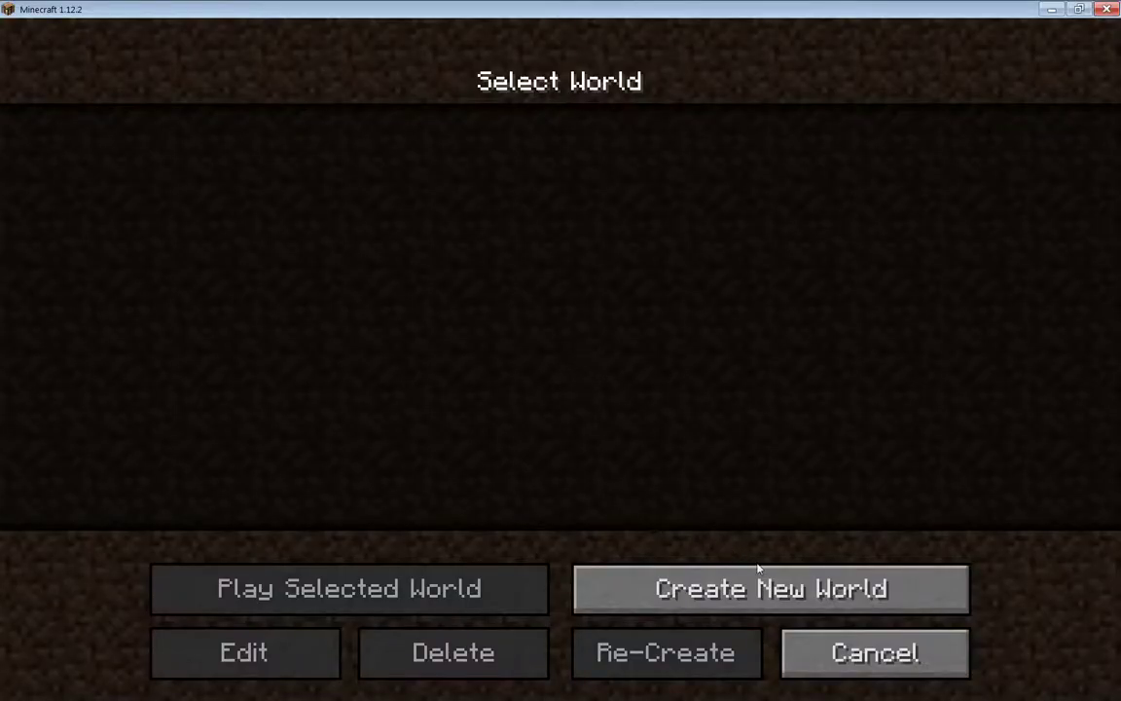
{"action": "left_click", "coordinate": [875, 652]}
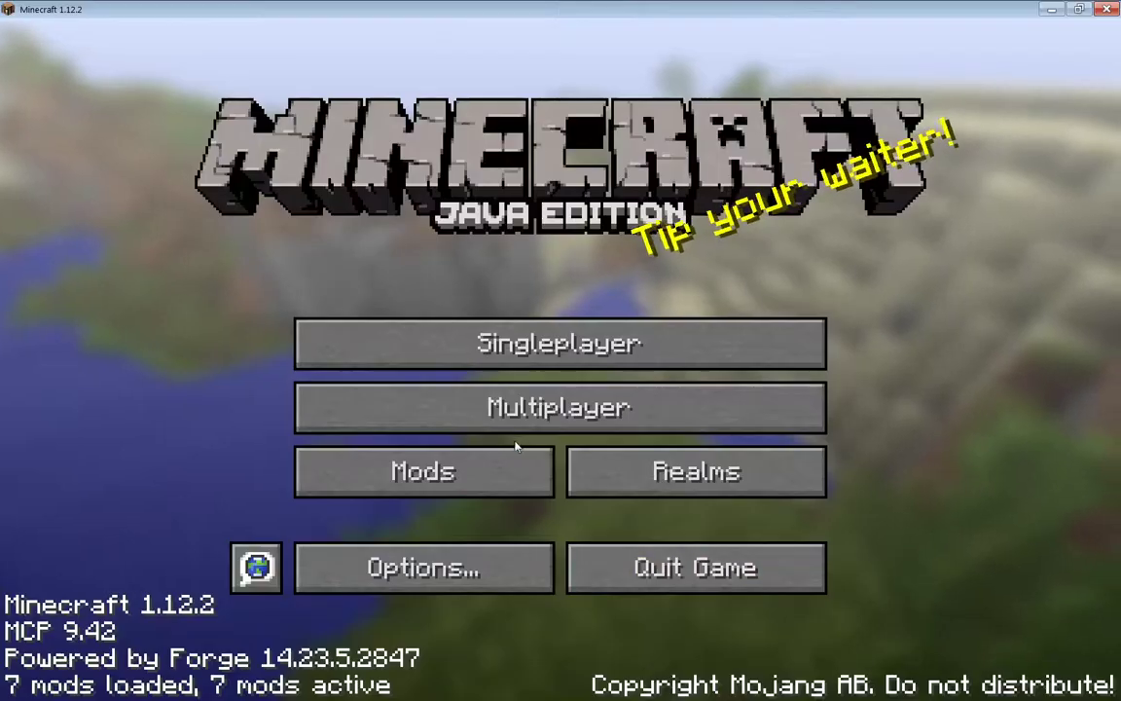
{"action": "left_click", "coordinate": [481, 557]}
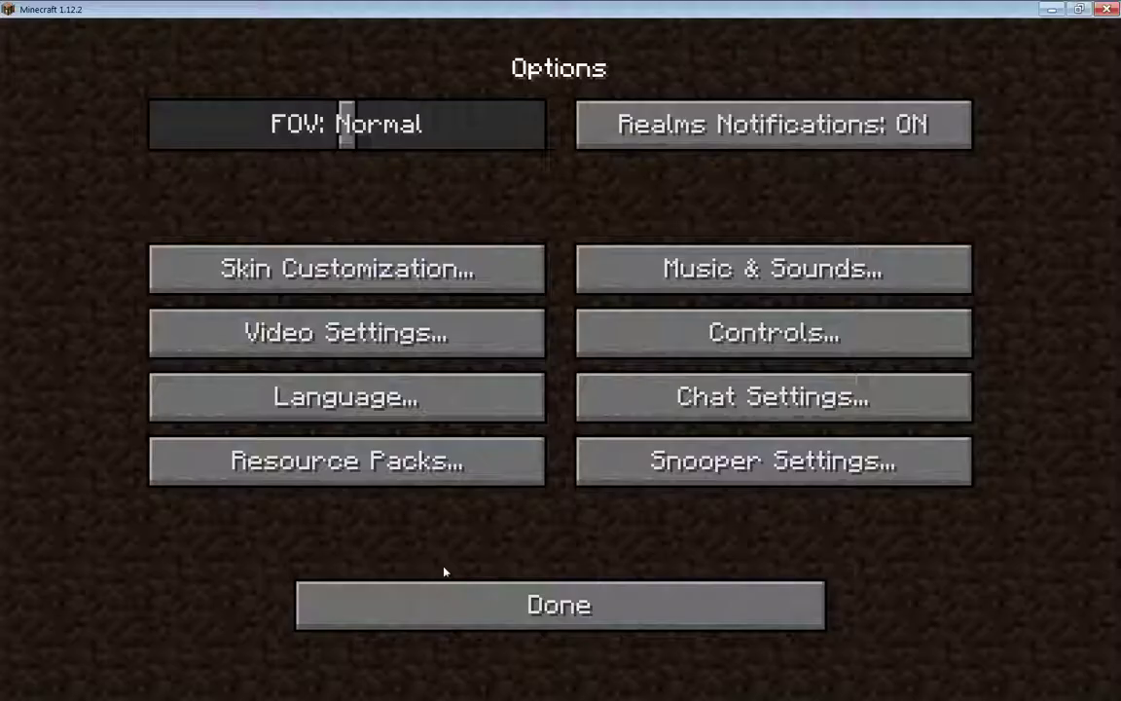
{"action": "left_click", "coordinate": [668, 288]}
{"action": "left_click_drag", "start_coordinate": [409, 187], "coordinate": [2, 203]}
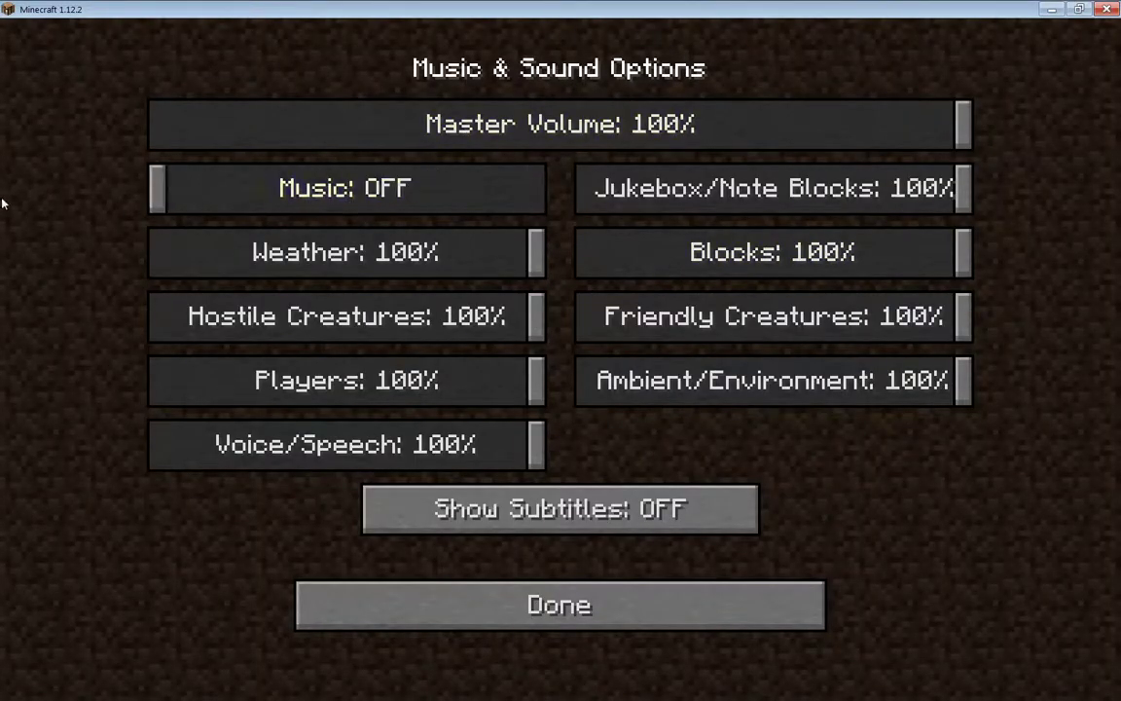
{"action": "left_click", "coordinate": [606, 606]}
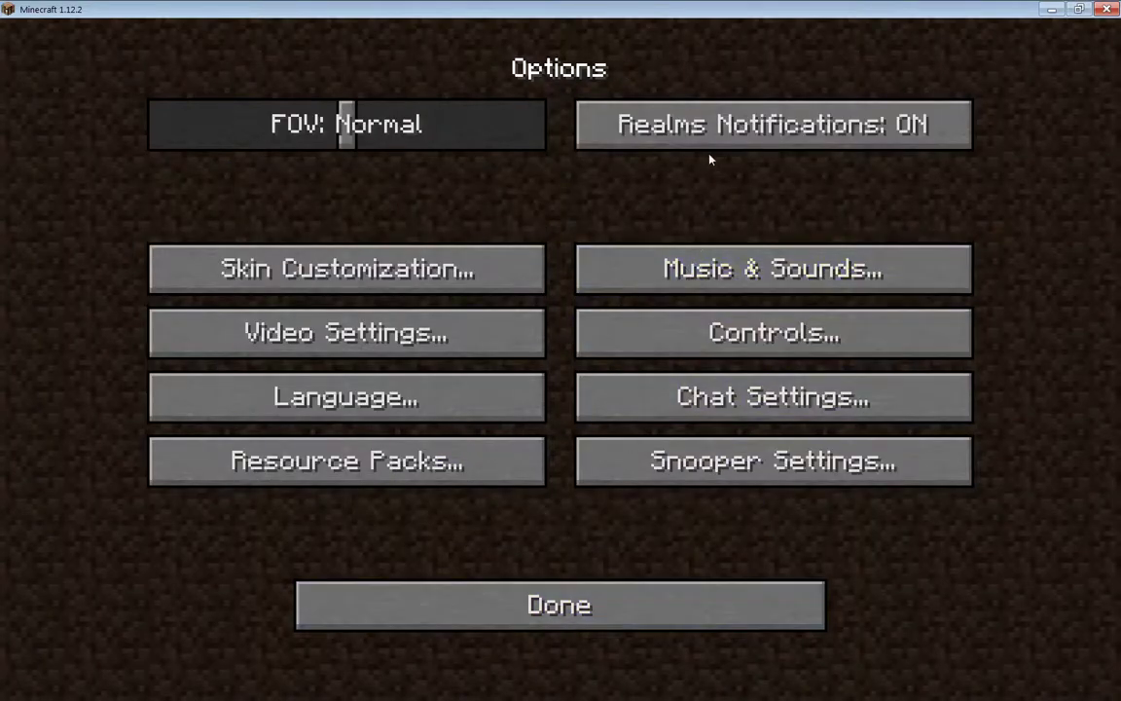
{"action": "left_click", "coordinate": [593, 605]}
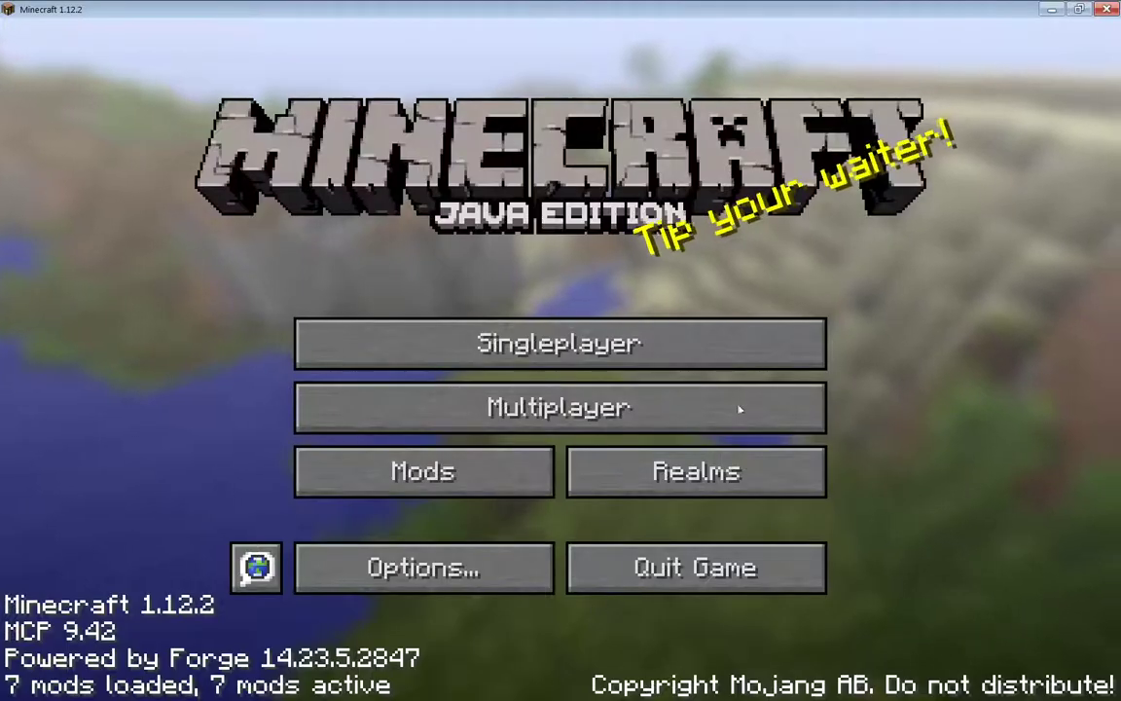
Create a new singleplayer world in Creative game mode.
{"action": "left_click", "coordinate": [582, 353]}
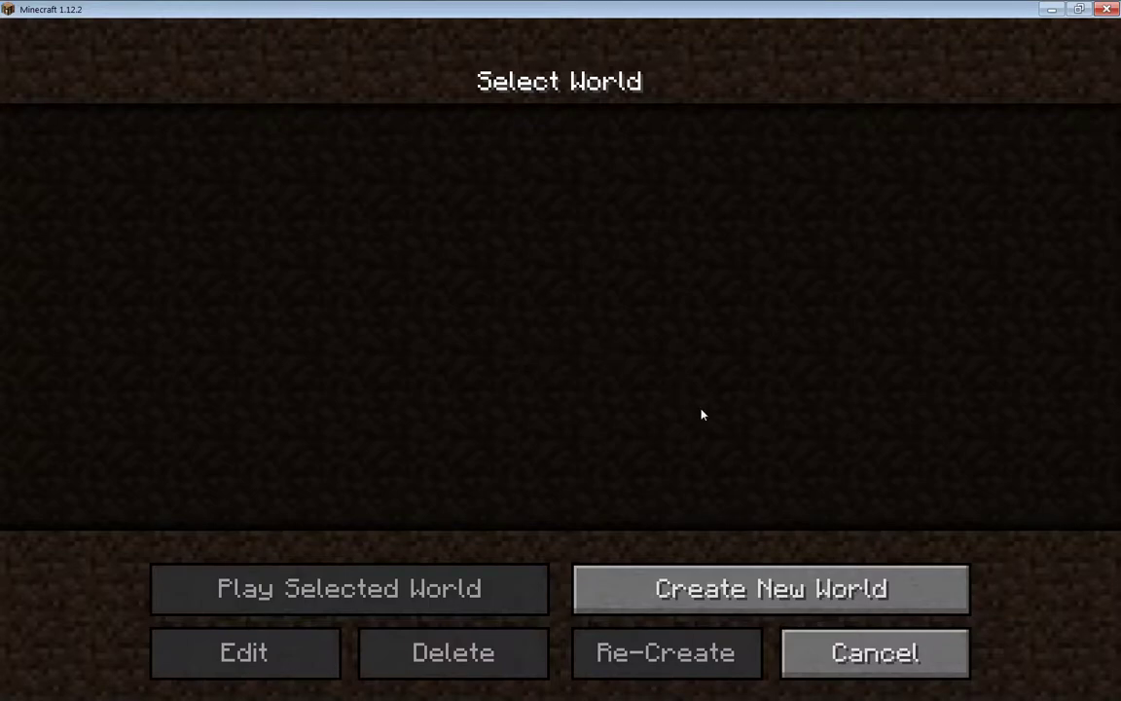
{"action": "left_click", "coordinate": [780, 599]}
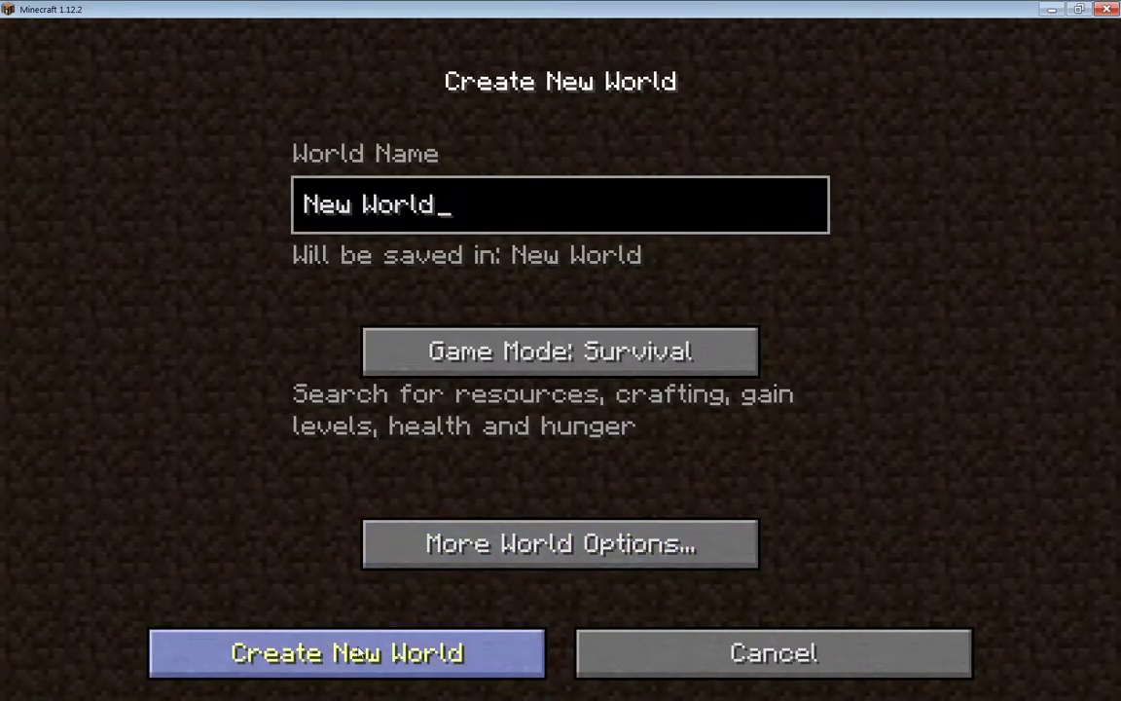
{"action": "left_click", "coordinate": [587, 355]}
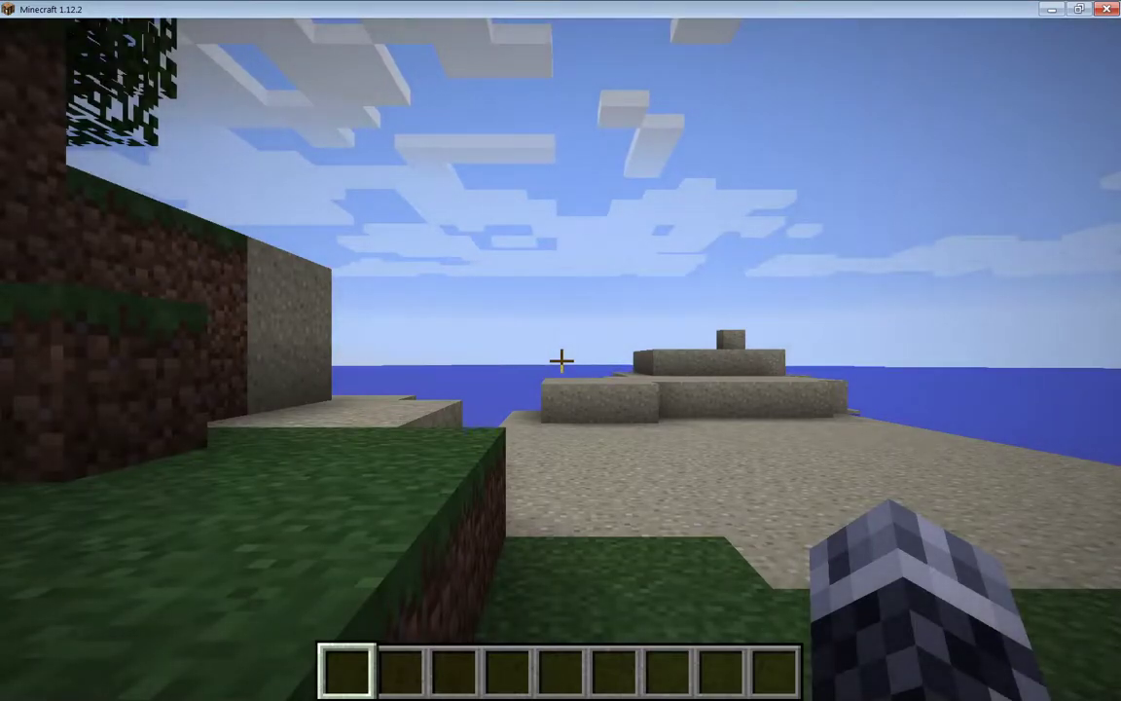
Walk and jump across the sand to the far shore, and turn back to face the trees on the island.
{"action": "key", "text": "w"}
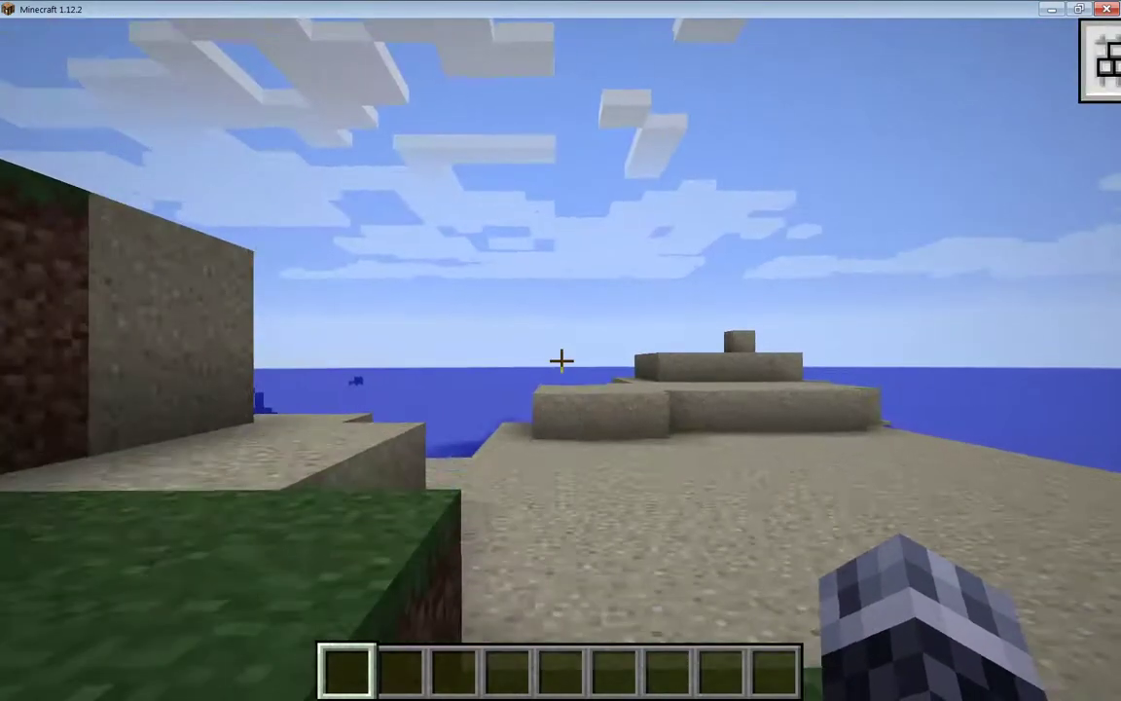
{"action": "key", "text": "w"}
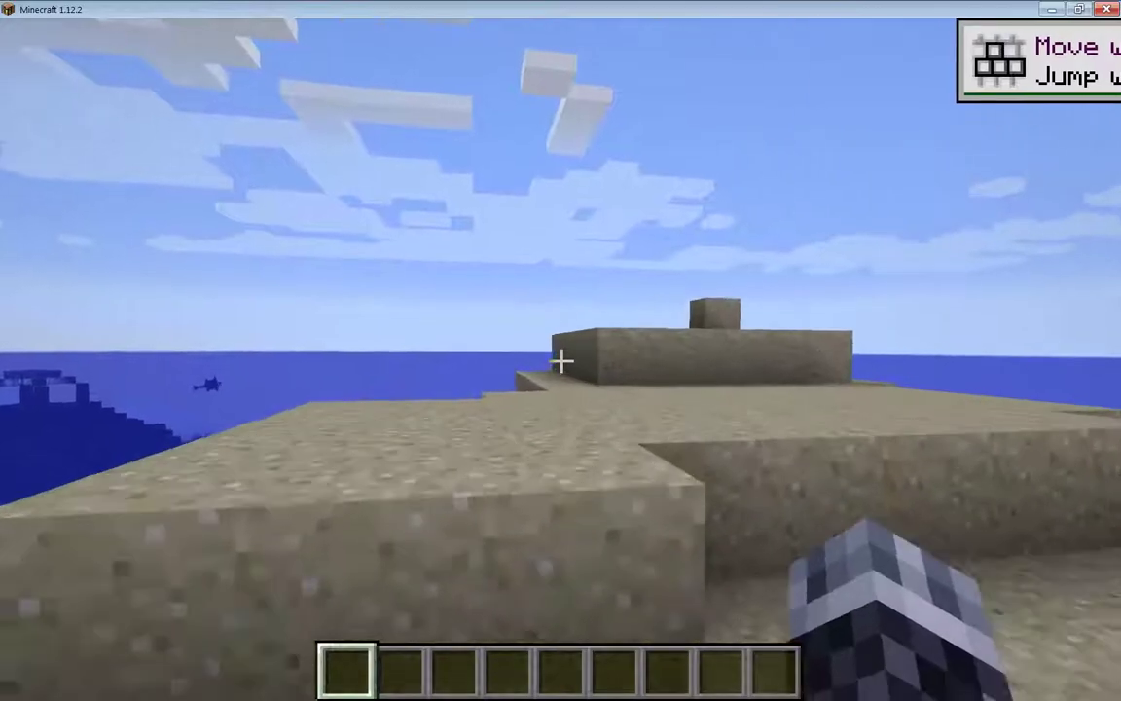
{"action": "key", "text": "w"}
{"action": "key", "text": "space"}
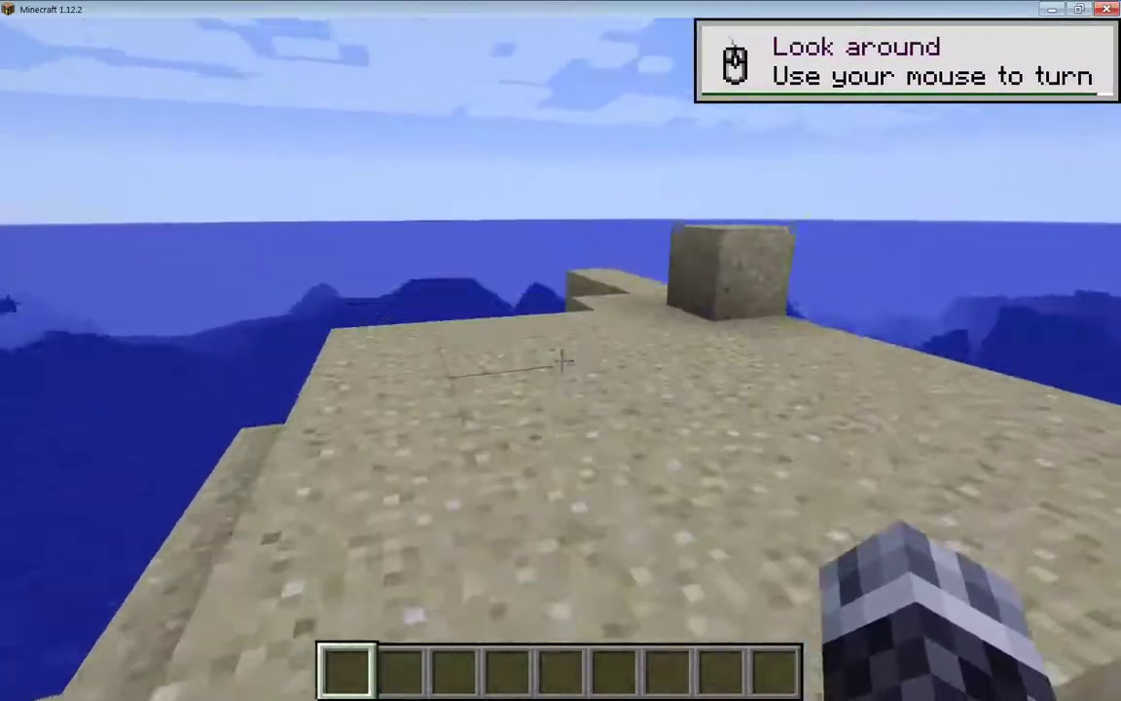
{"action": "key", "text": "w"}
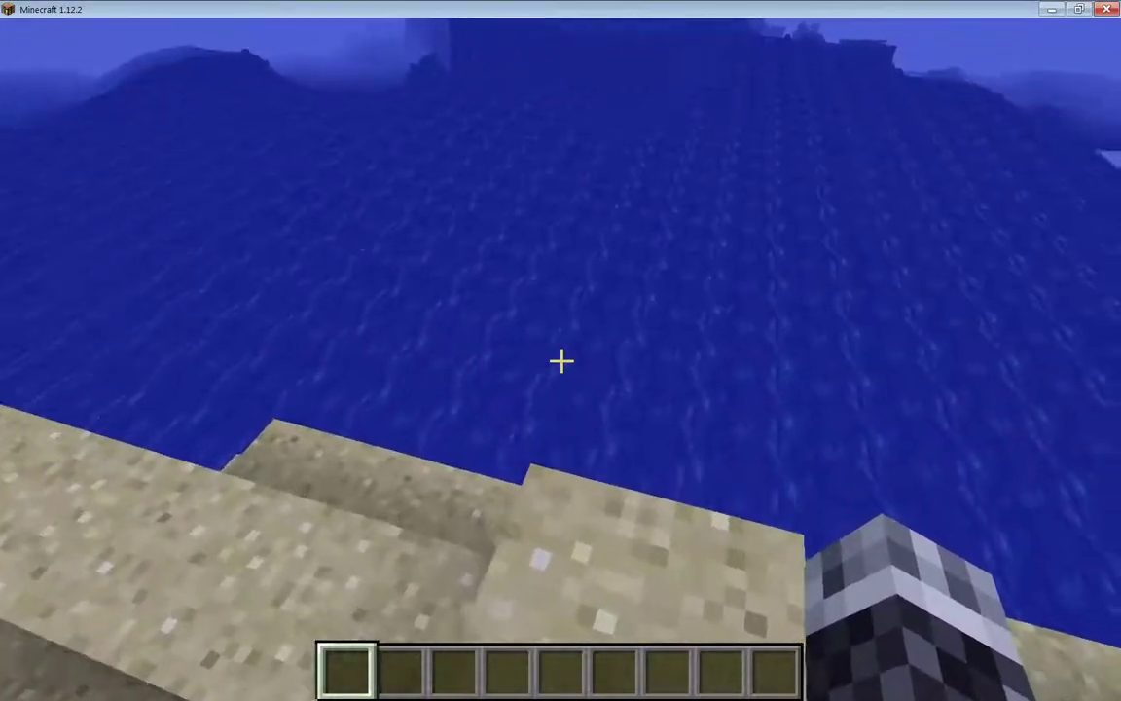
{"action": "key", "text": "w"}
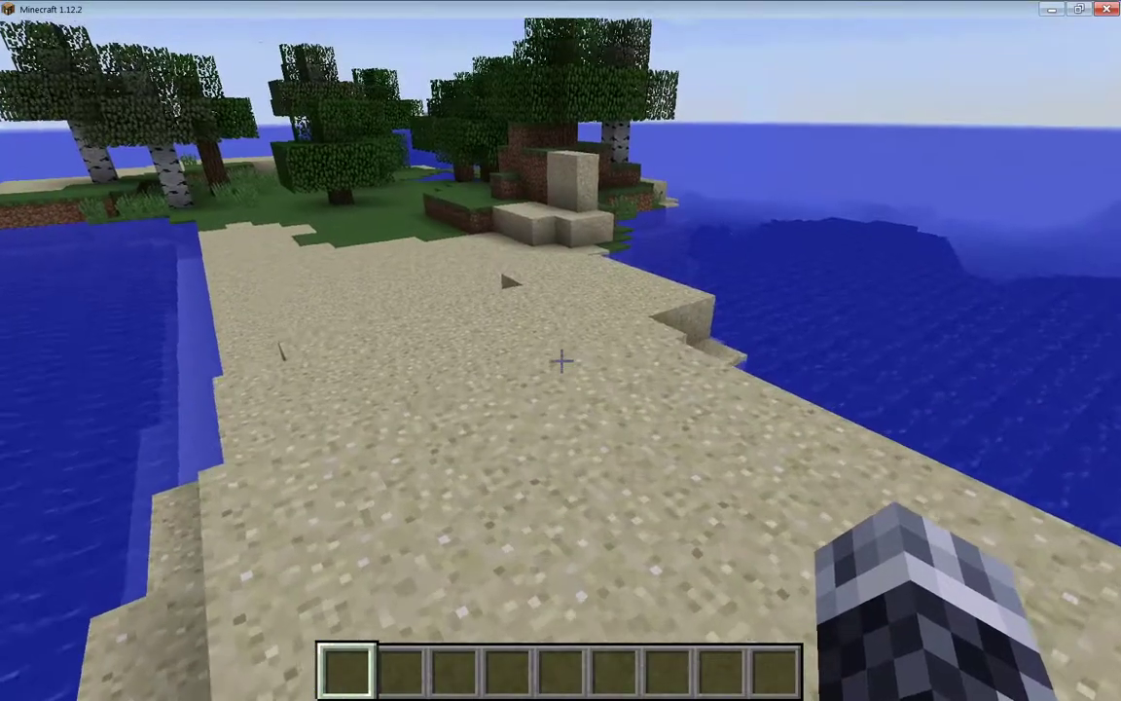
{"action": "mouse_move", "coordinate": [560, 361]}
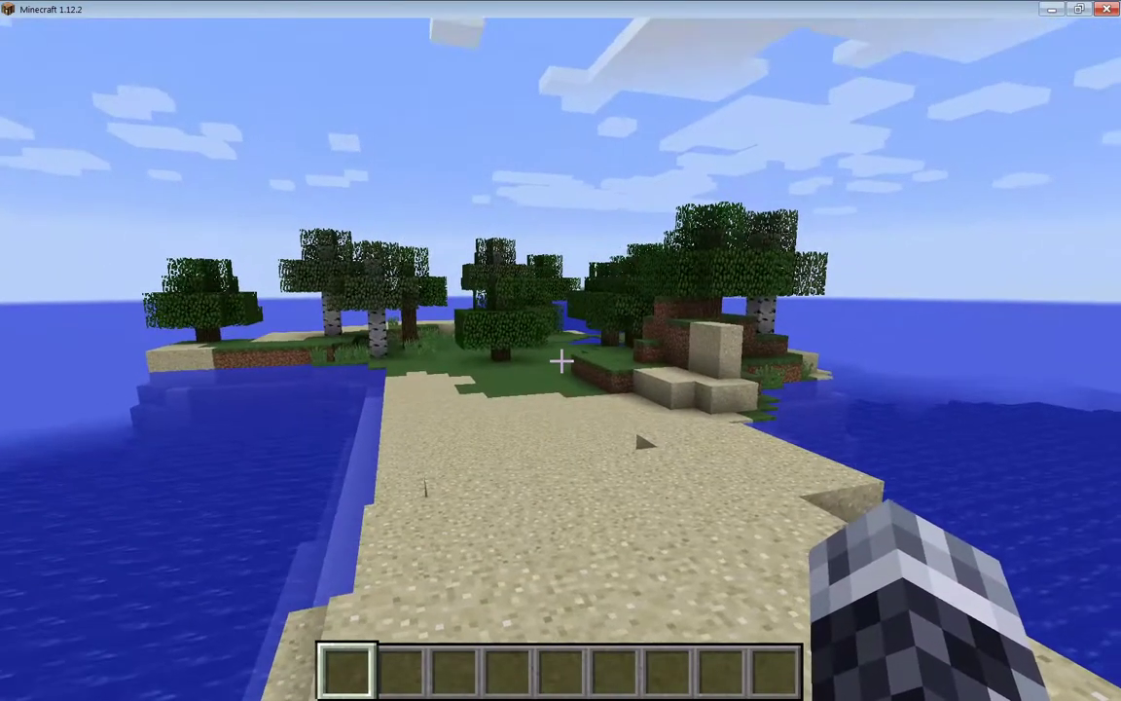
Search the creative inventory's items for "manual".
{"action": "key", "text": "e"}
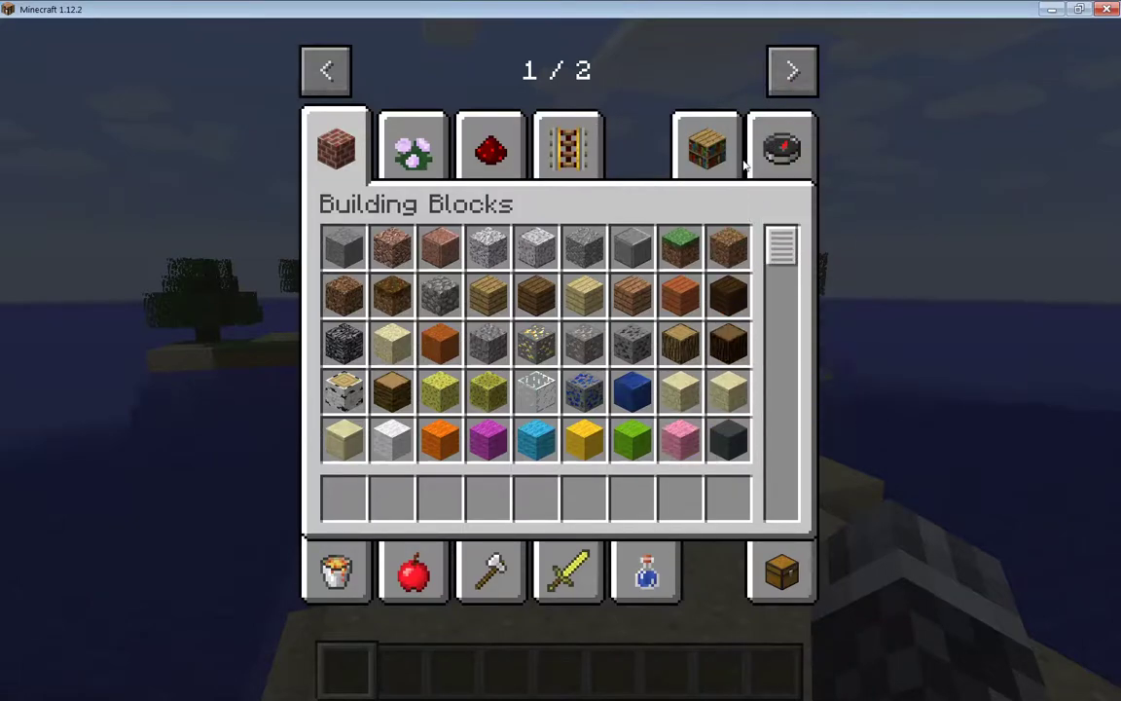
{"action": "left_click", "coordinate": [780, 144]}
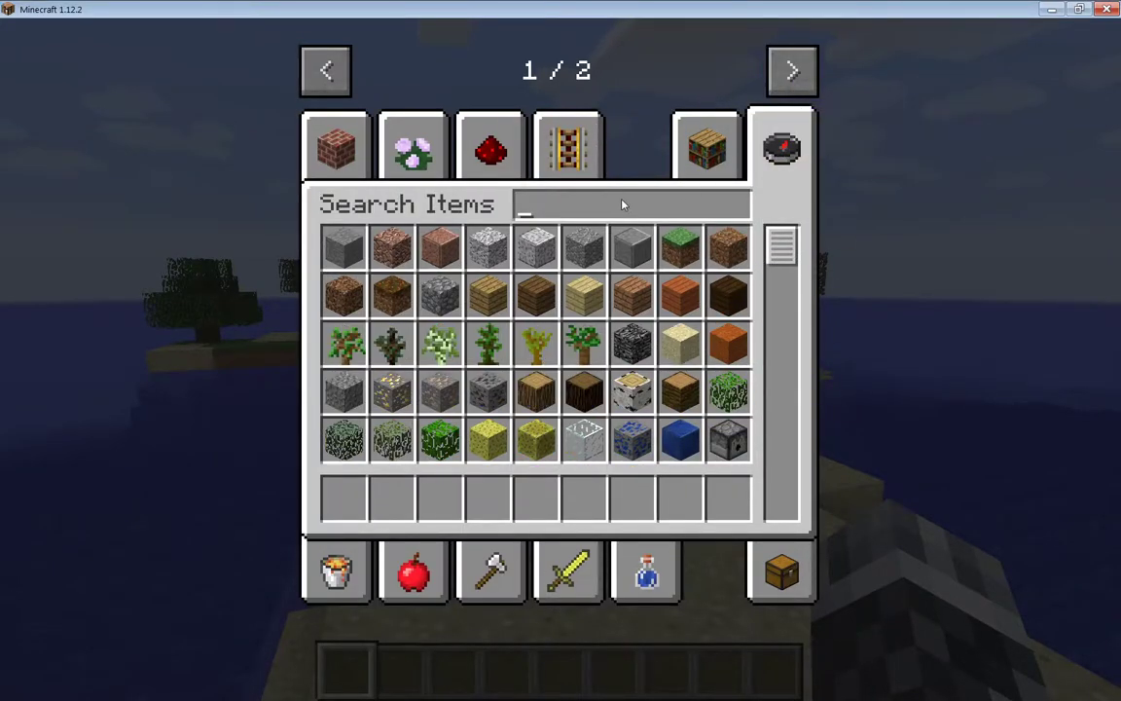
{"action": "type", "text": "mnan"}
{"action": "key", "text": "BackSpace"}
{"action": "key", "text": "BackSpace"}
{"action": "key", "text": "BackSpace"}
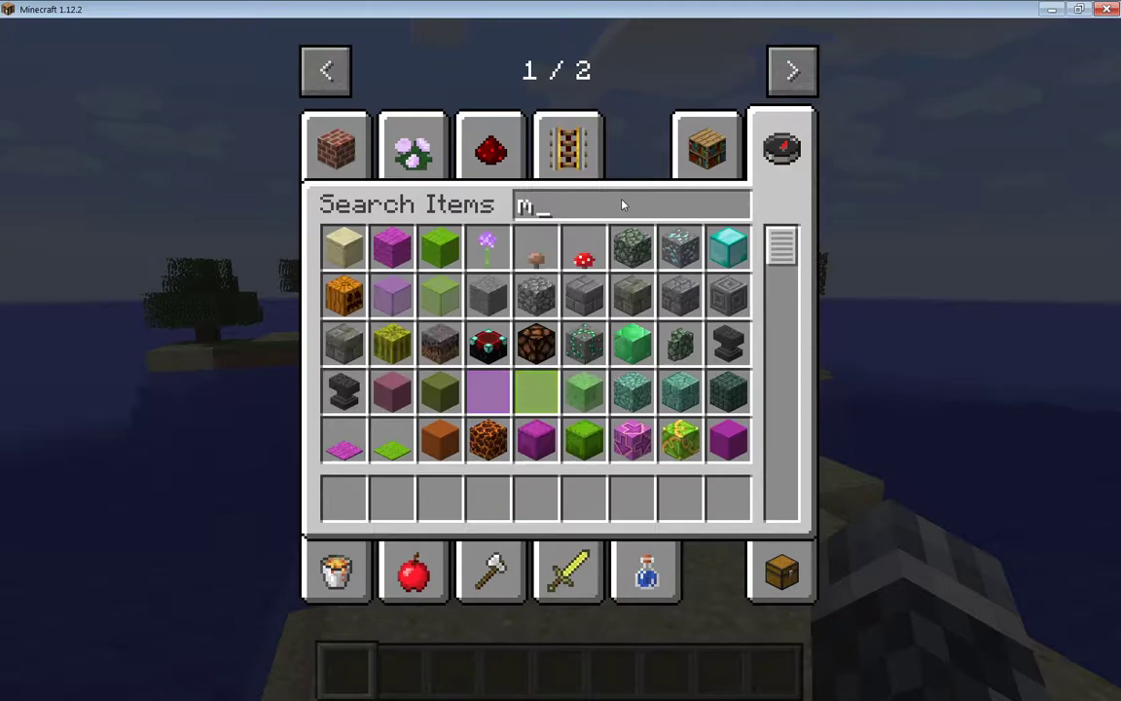
{"action": "type", "text": "anual"}
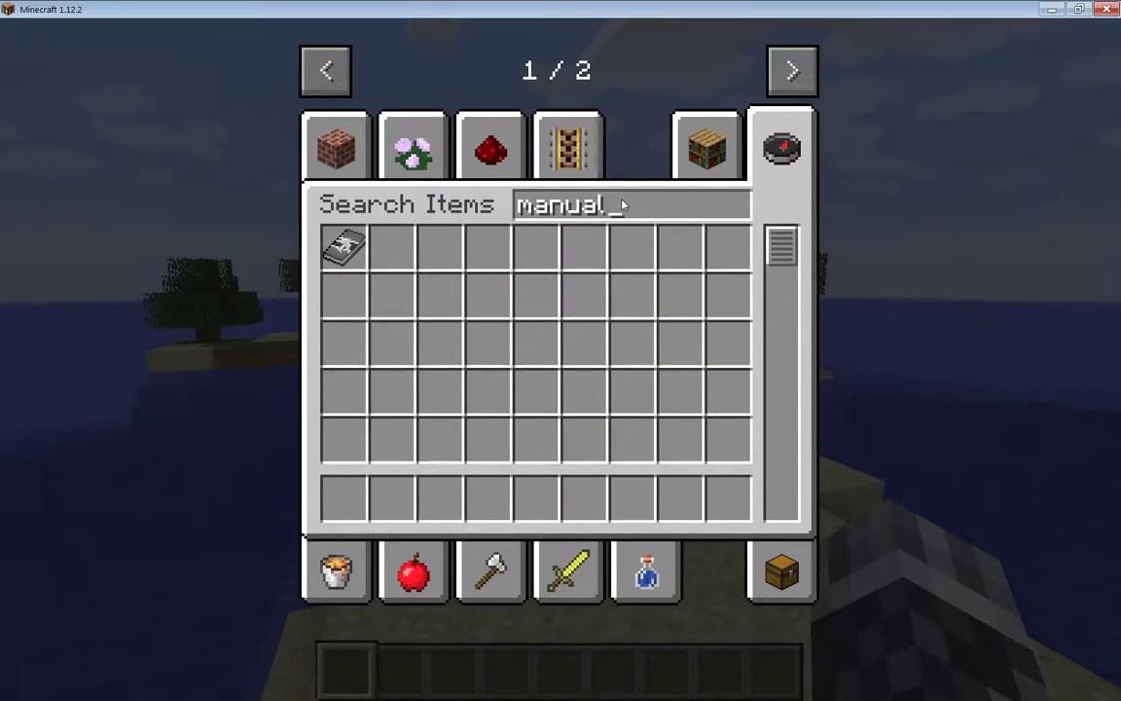
Put the MTS manual in the first hotbar slot and open it in the world.
{"action": "left_click", "coordinate": [344, 246]}
{"action": "left_click", "coordinate": [346, 498]}
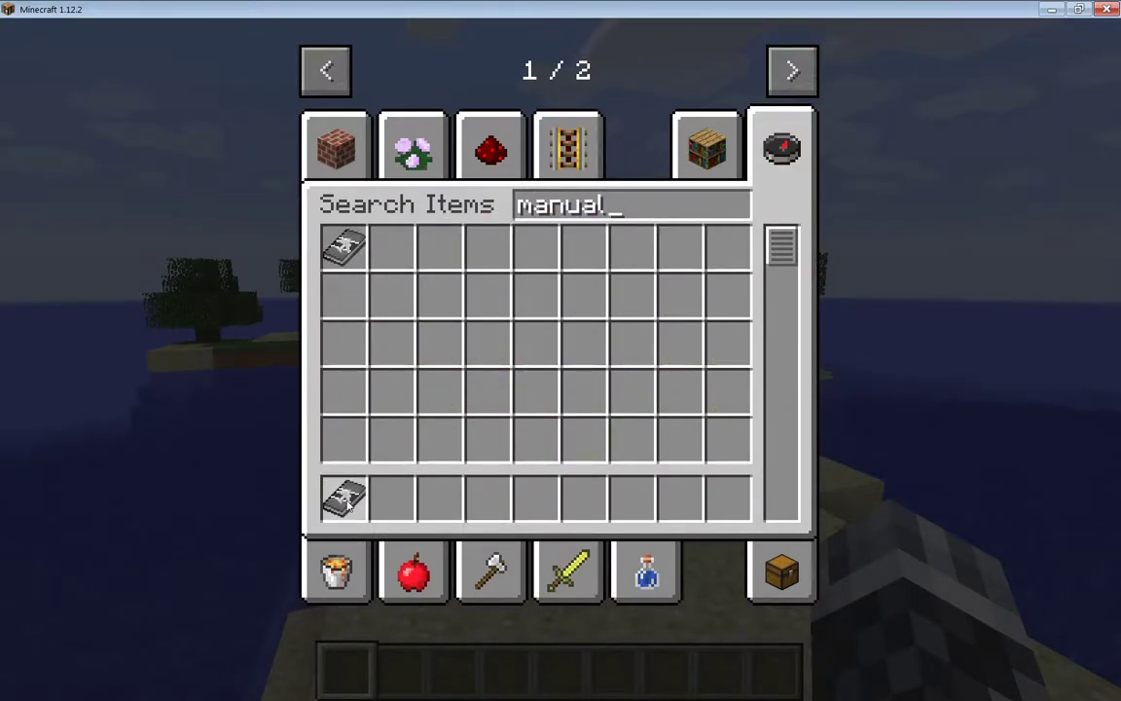
{"action": "key", "text": "e"}
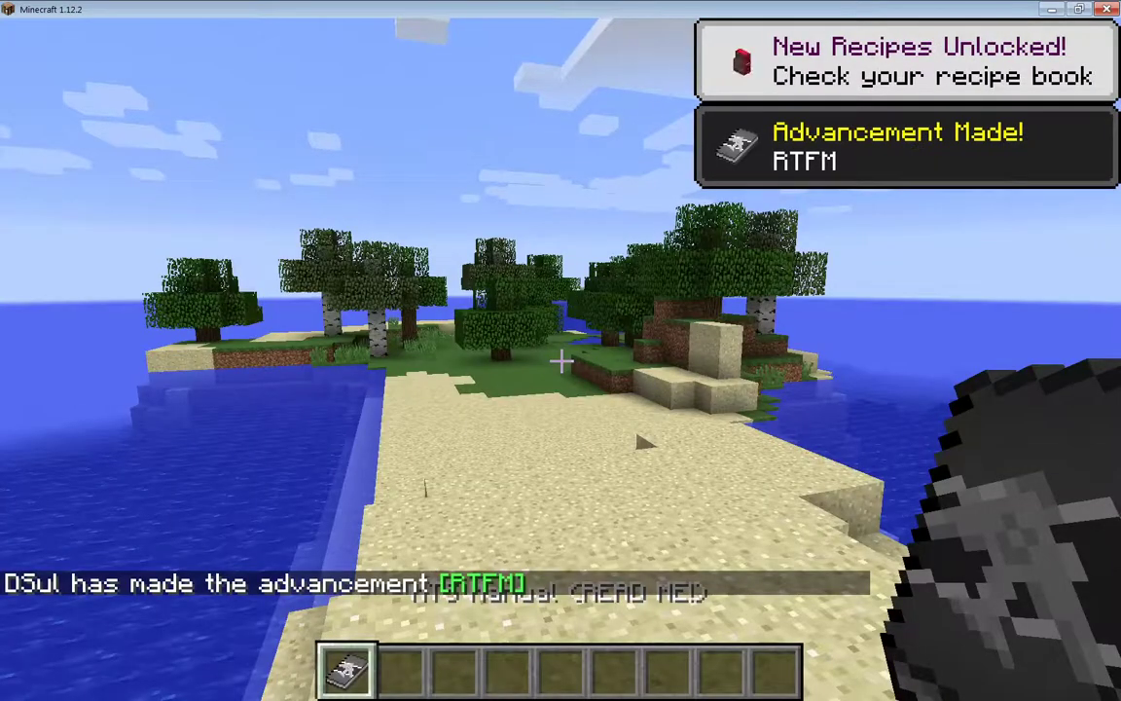
{"action": "right_click", "coordinate": [561, 362]}
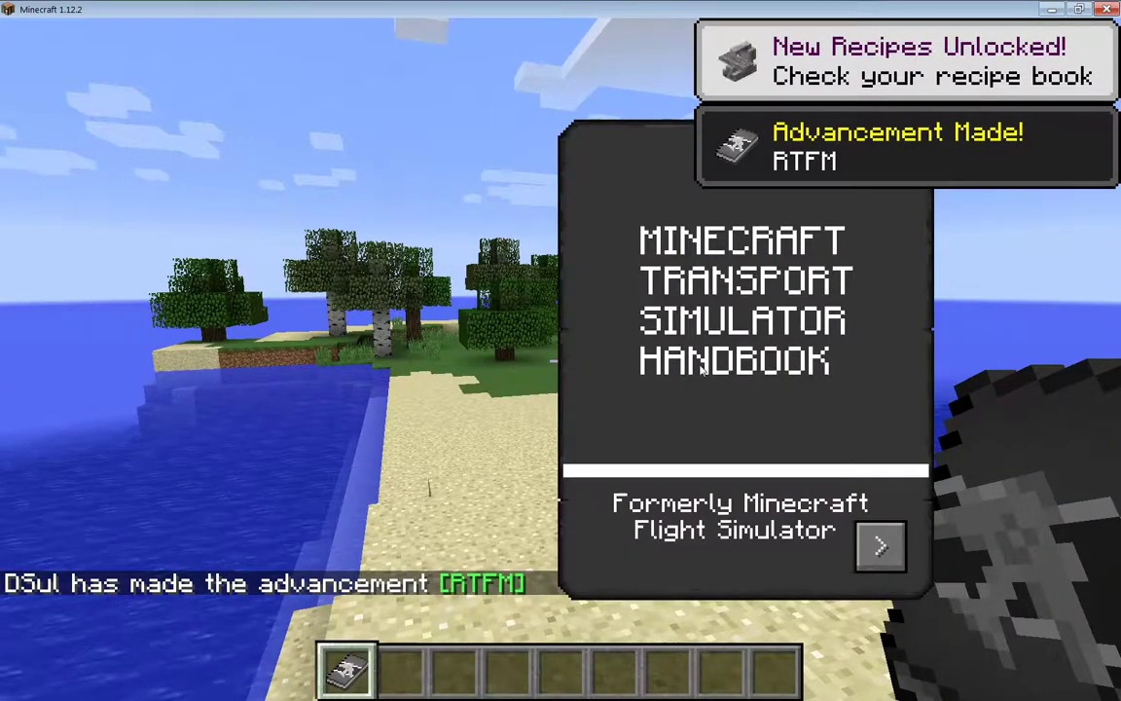
Look over the handbook's table of contents, then page forward through its chapters to Fuel Potency.
{"action": "left_click", "coordinate": [880, 548]}
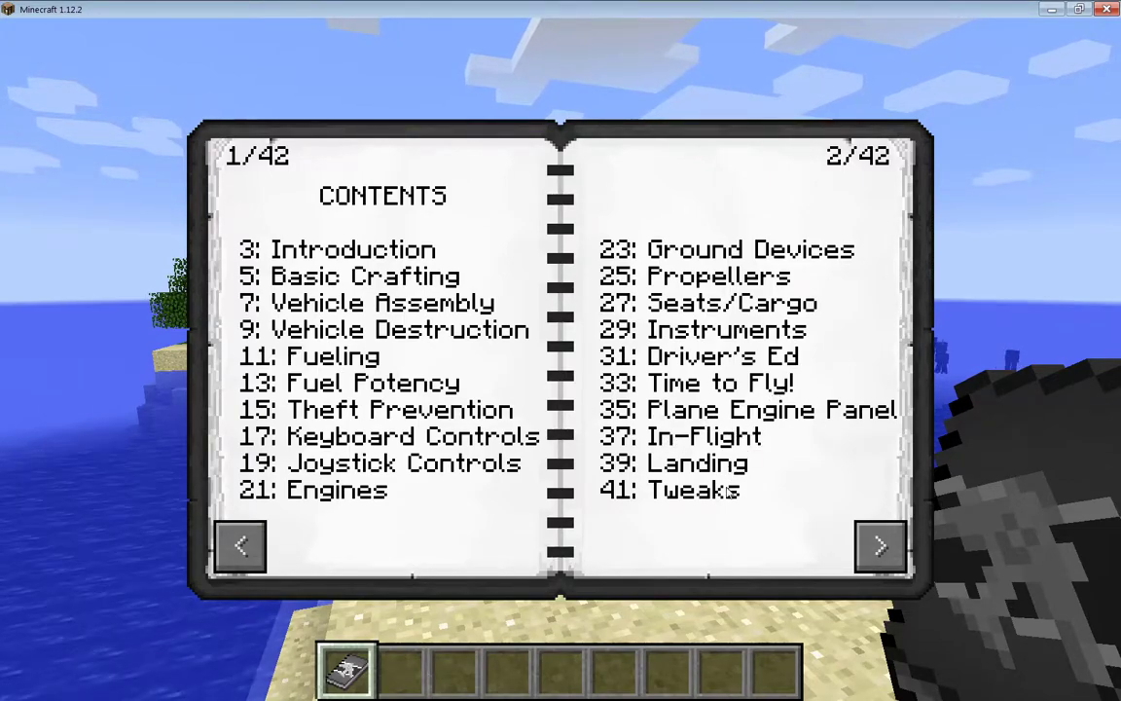
{"action": "left_click", "coordinate": [881, 548]}
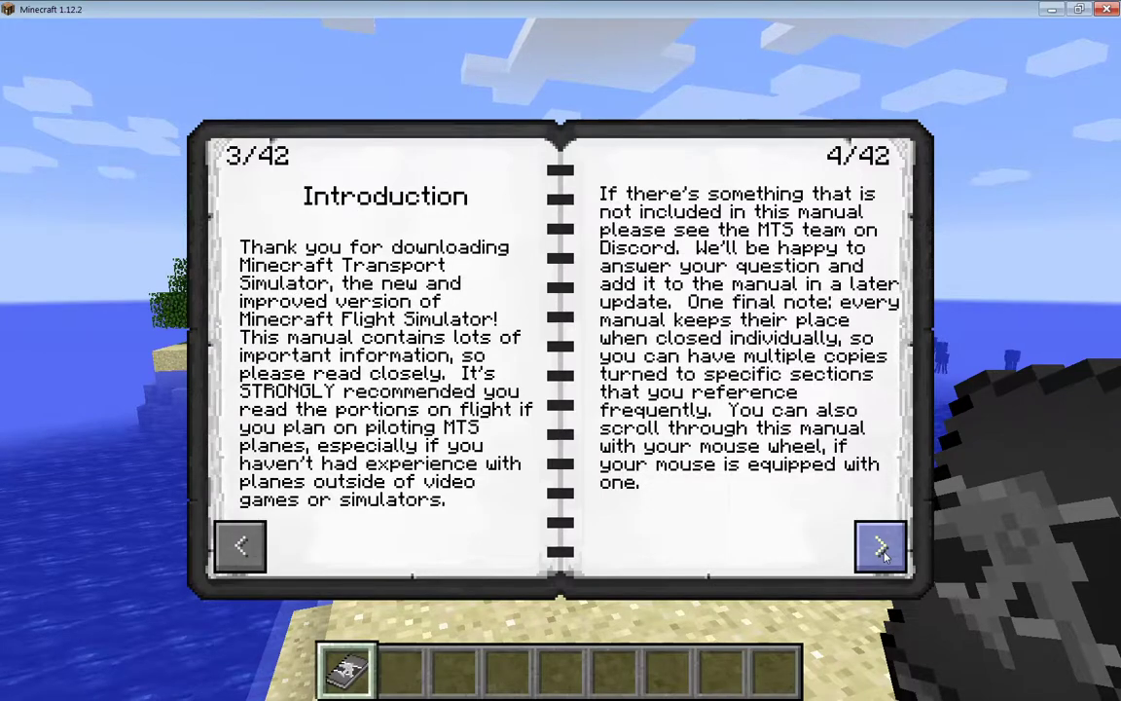
{"action": "left_click", "coordinate": [880, 547]}
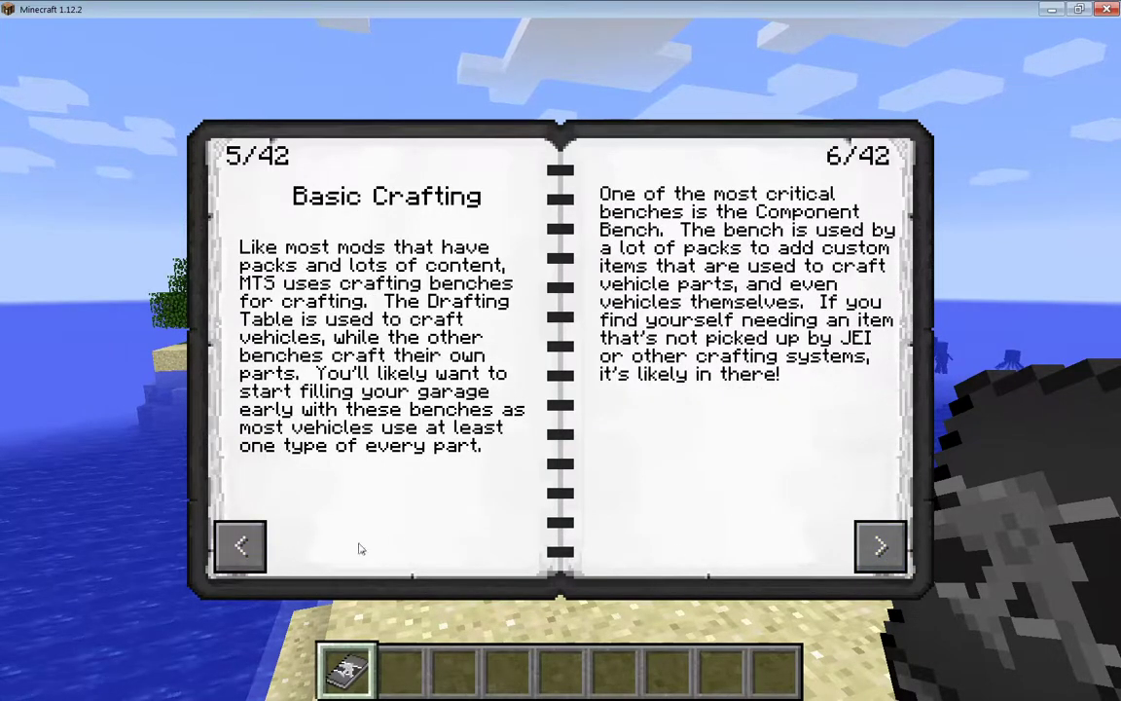
{"action": "left_click", "coordinate": [881, 548]}
{"action": "left_click", "coordinate": [881, 548]}
{"action": "left_click", "coordinate": [881, 548]}
{"action": "left_click", "coordinate": [880, 548]}
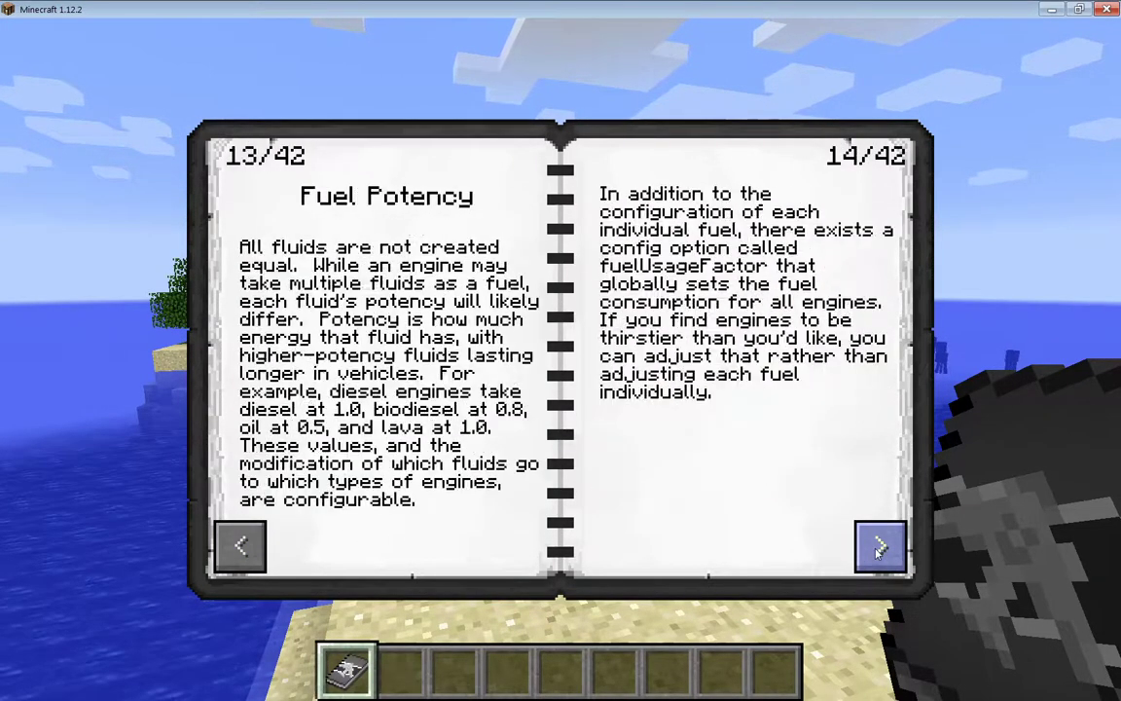
Page back through the handbook to its front cover.
{"action": "left_click", "coordinate": [242, 547]}
{"action": "left_click", "coordinate": [243, 547]}
{"action": "left_click", "coordinate": [242, 547]}
{"action": "left_click", "coordinate": [245, 548]}
{"action": "left_click", "coordinate": [245, 548]}
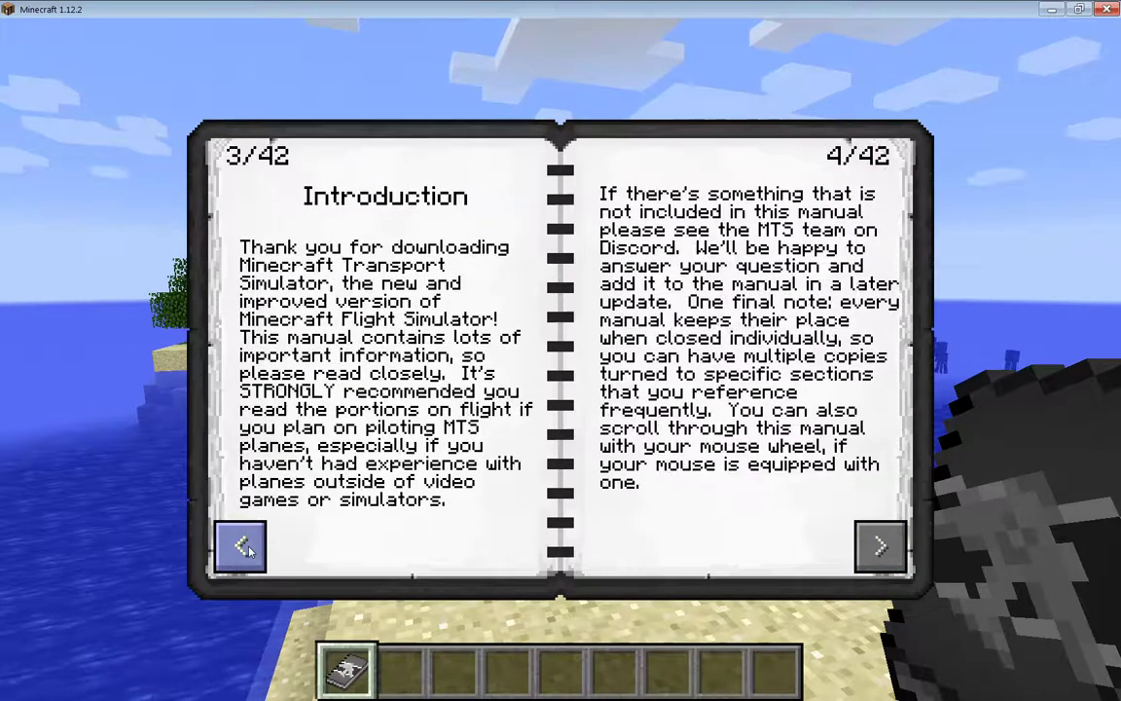
{"action": "left_click", "coordinate": [245, 548]}
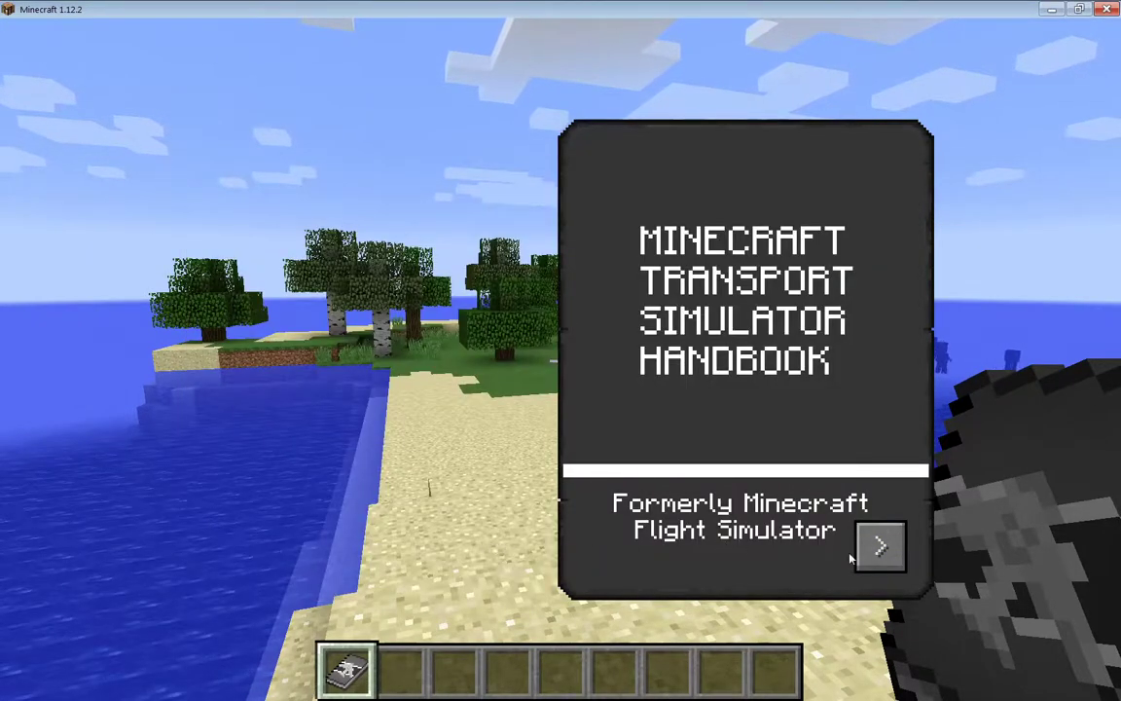
Page through the handbook again from the contents, viewing the crafting, vehicle assembly, fueling and fuel potency chapters.
{"action": "left_click", "coordinate": [883, 556]}
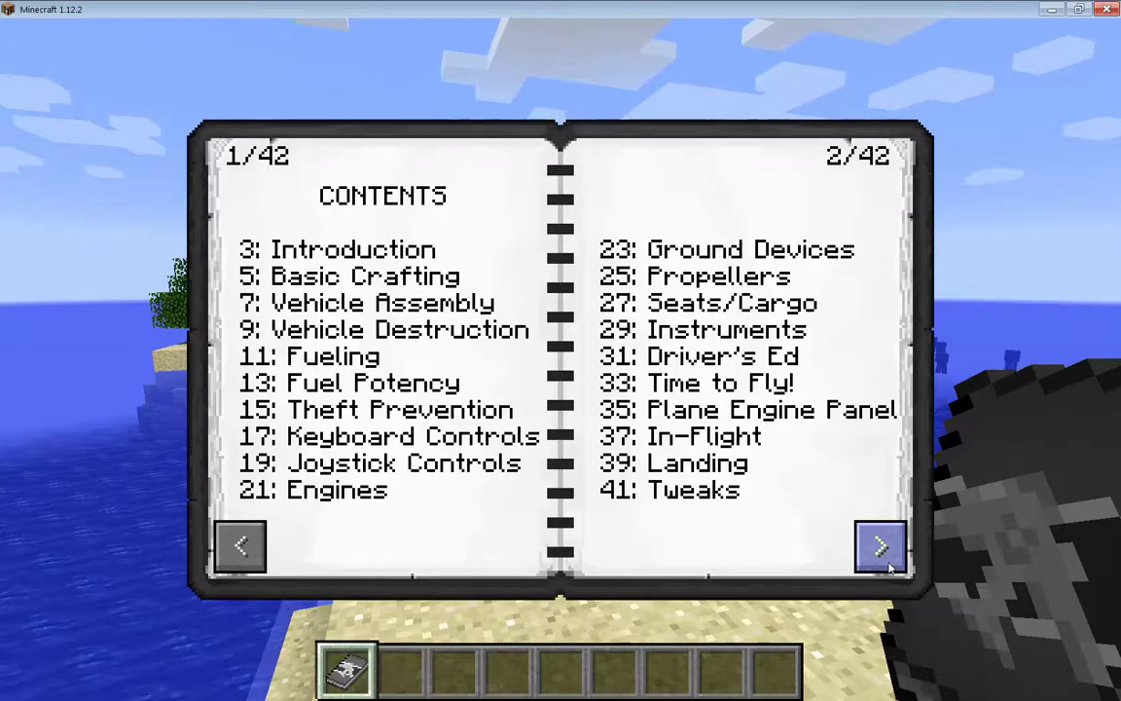
{"action": "left_click", "coordinate": [881, 547]}
{"action": "left_click", "coordinate": [881, 548]}
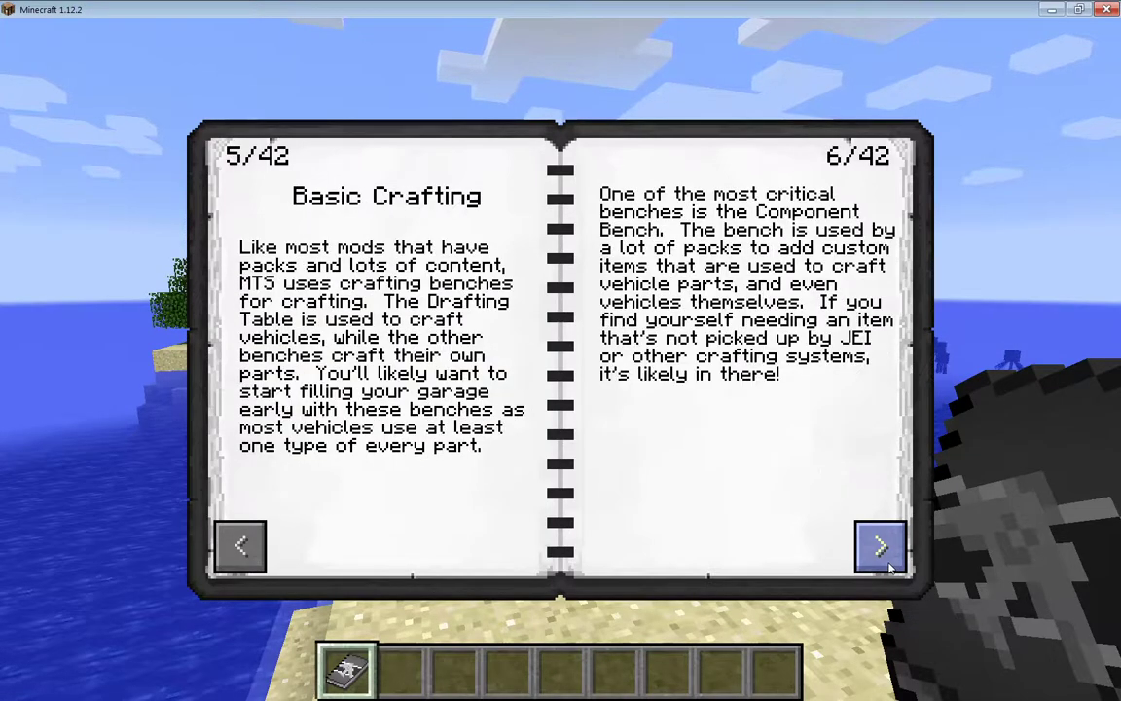
{"action": "left_click", "coordinate": [887, 567]}
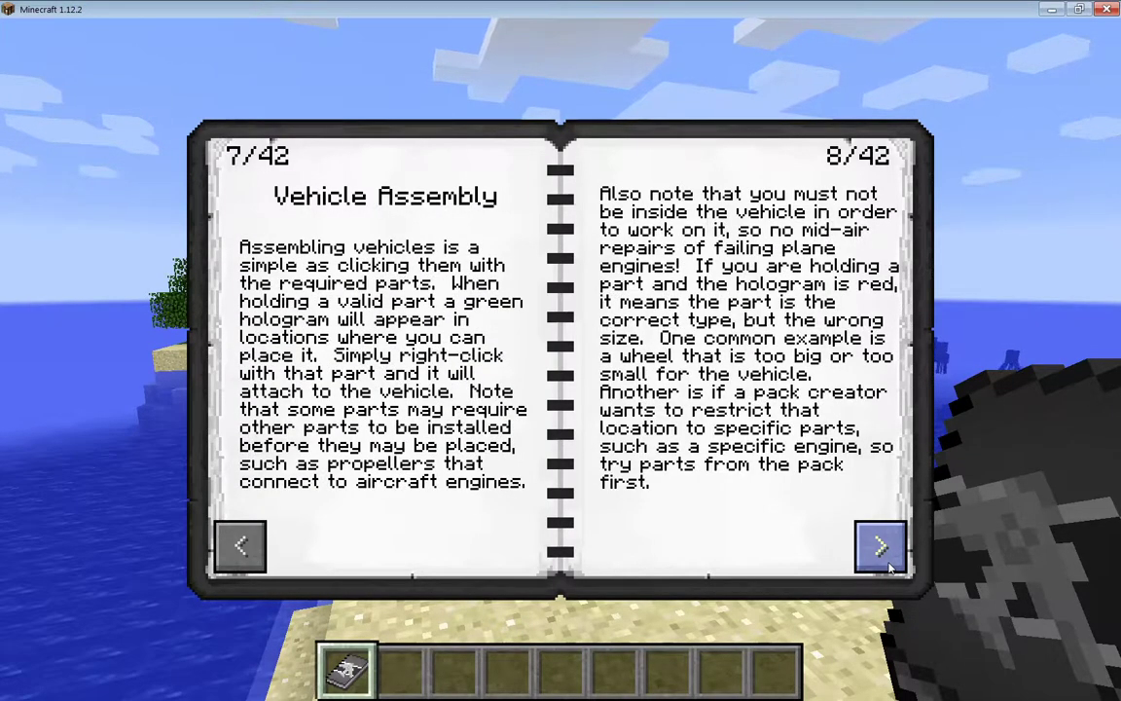
{"action": "left_click", "coordinate": [888, 567]}
{"action": "left_click", "coordinate": [887, 567]}
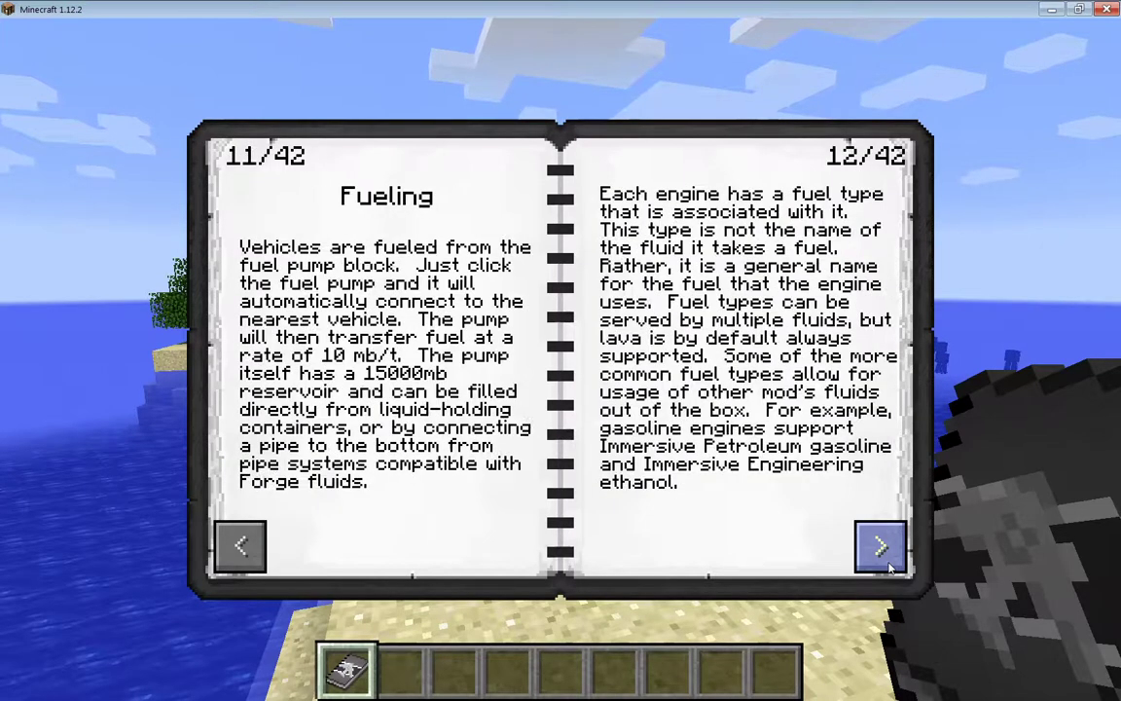
{"action": "left_click", "coordinate": [887, 567]}
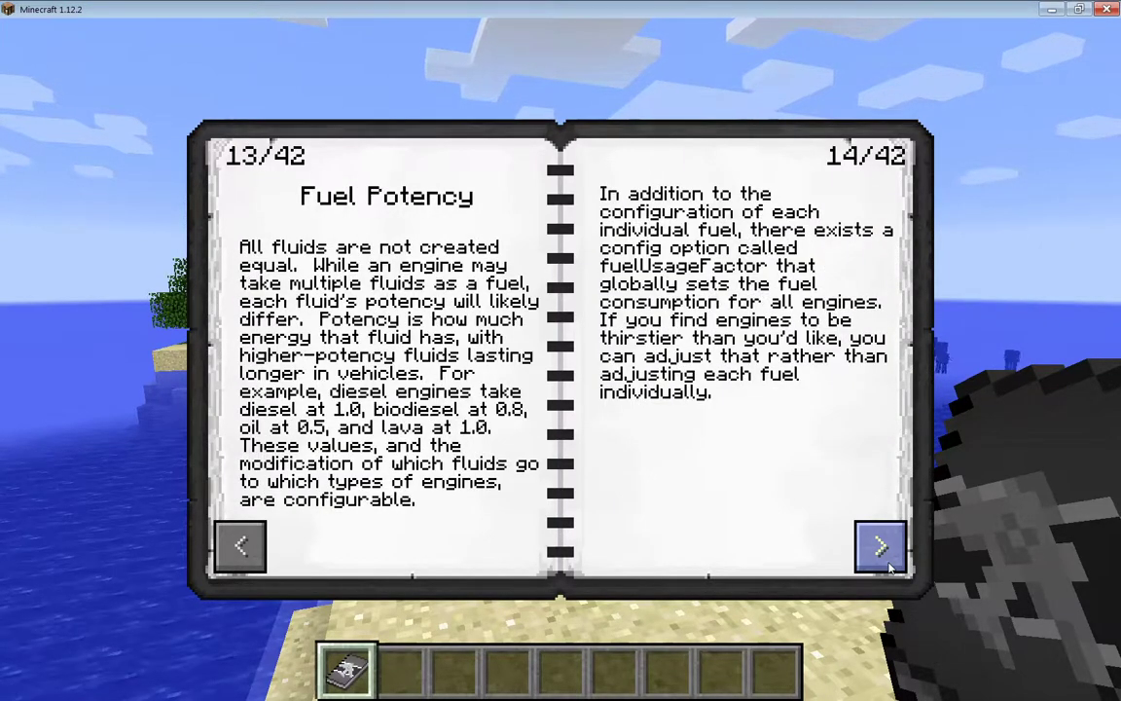
Look through the handbook's chapters on controls, engines, ground devices, propellers, seats and instruments, up to Driver's Ed.
{"action": "left_click", "coordinate": [888, 566]}
{"action": "left_click", "coordinate": [888, 567]}
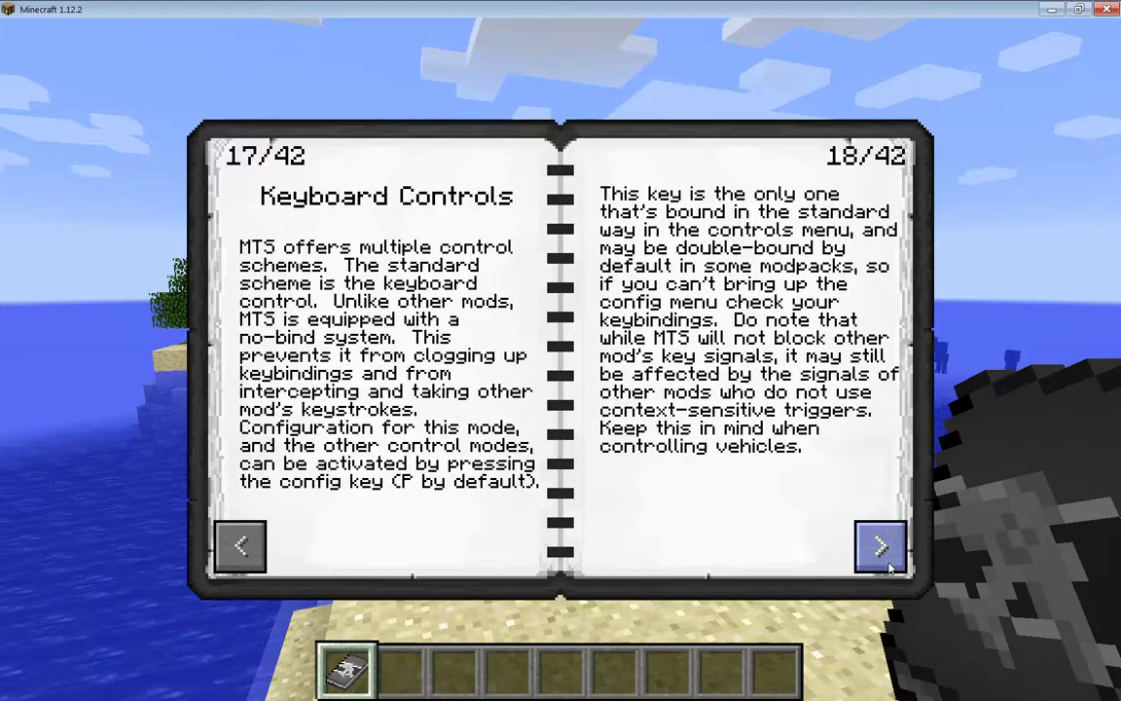
{"action": "left_click", "coordinate": [888, 566]}
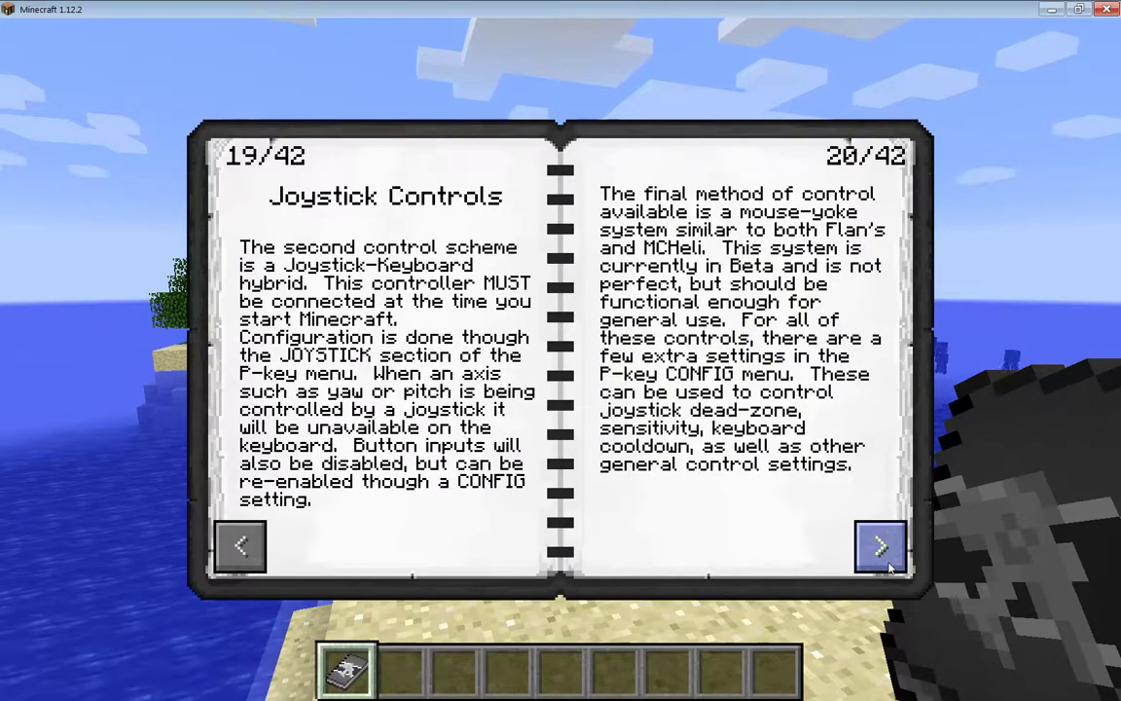
{"action": "left_click", "coordinate": [887, 566]}
{"action": "left_click", "coordinate": [888, 566]}
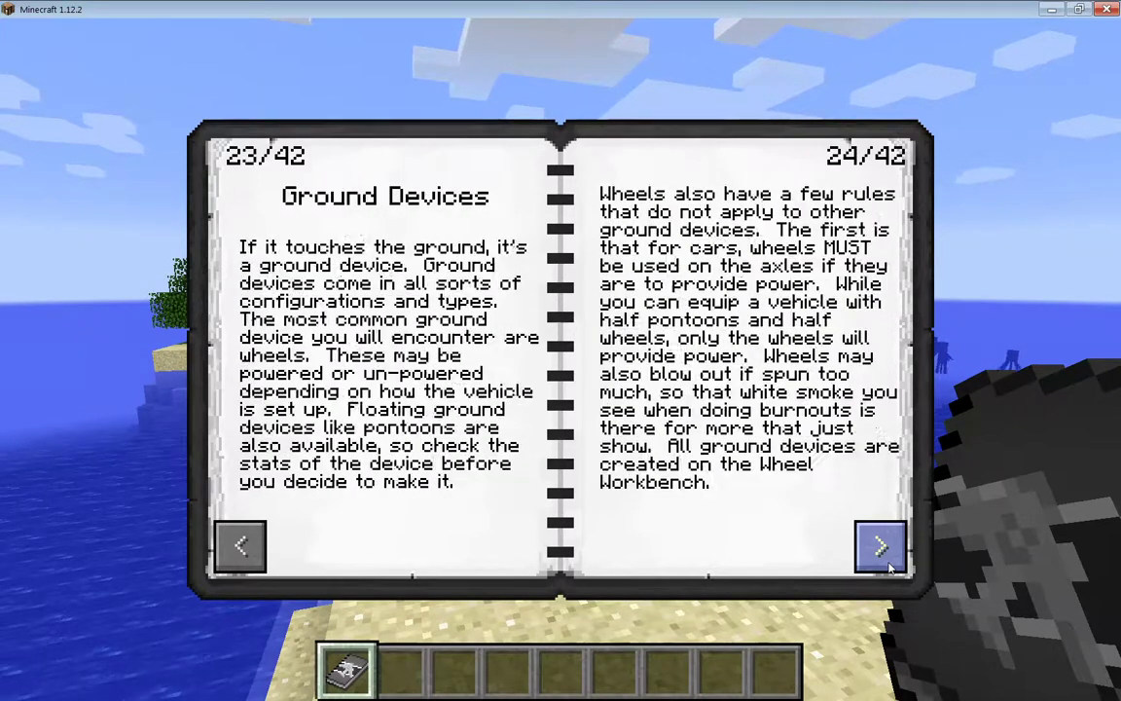
{"action": "left_click", "coordinate": [887, 566]}
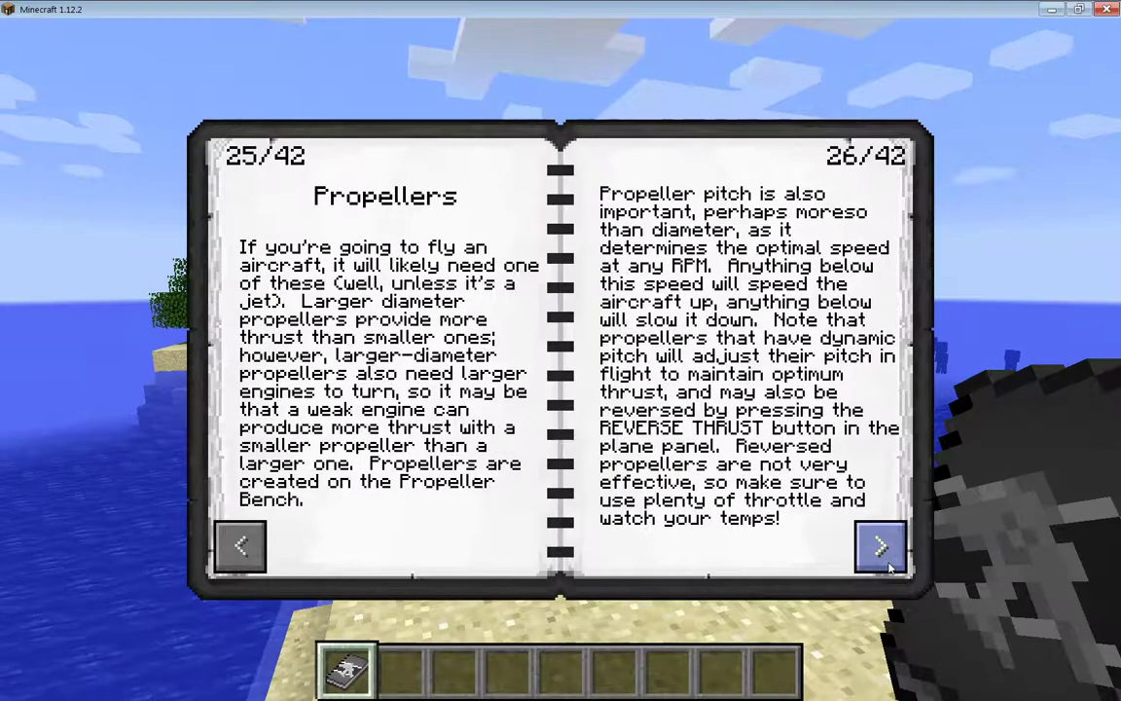
{"action": "left_click", "coordinate": [888, 566]}
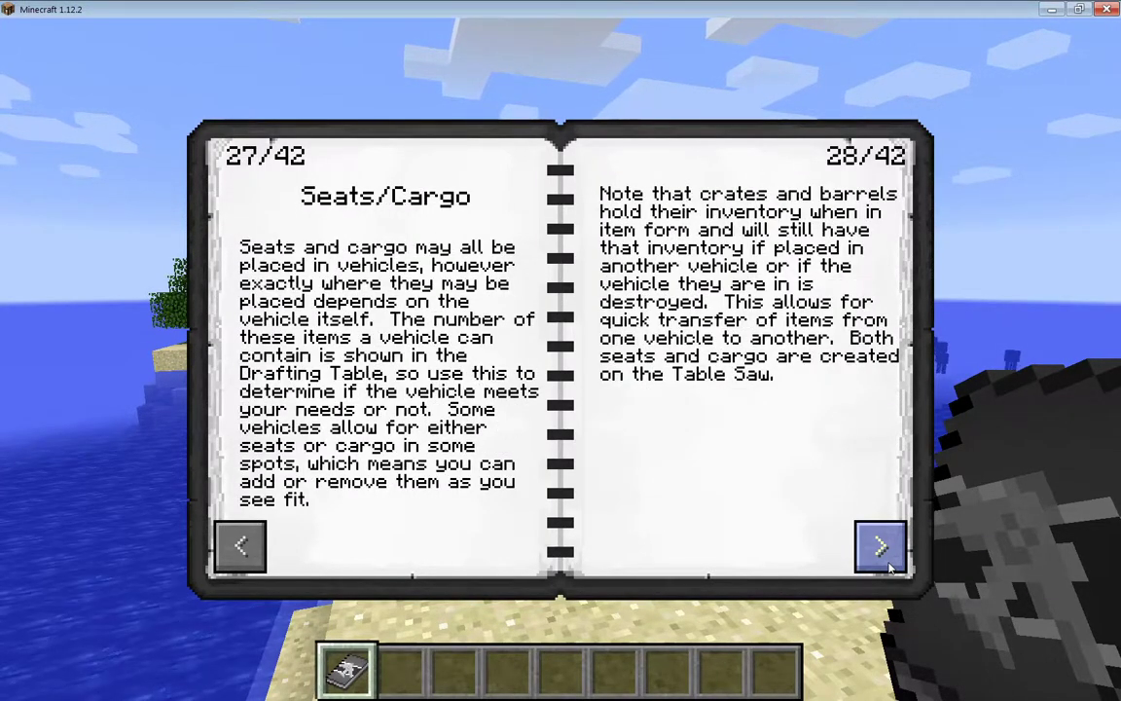
{"action": "left_click", "coordinate": [887, 566]}
{"action": "left_click", "coordinate": [888, 567]}
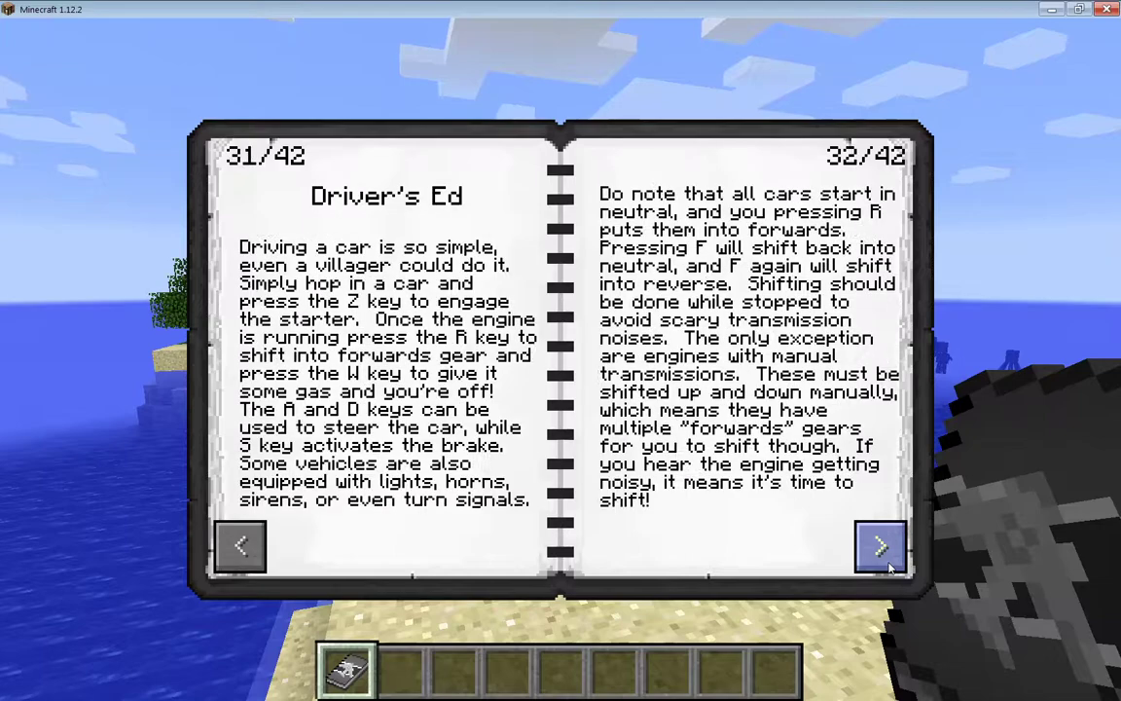
View the handbook's flying and landing chapters and the final Tweaks pages, then close it.
{"action": "left_click", "coordinate": [888, 566]}
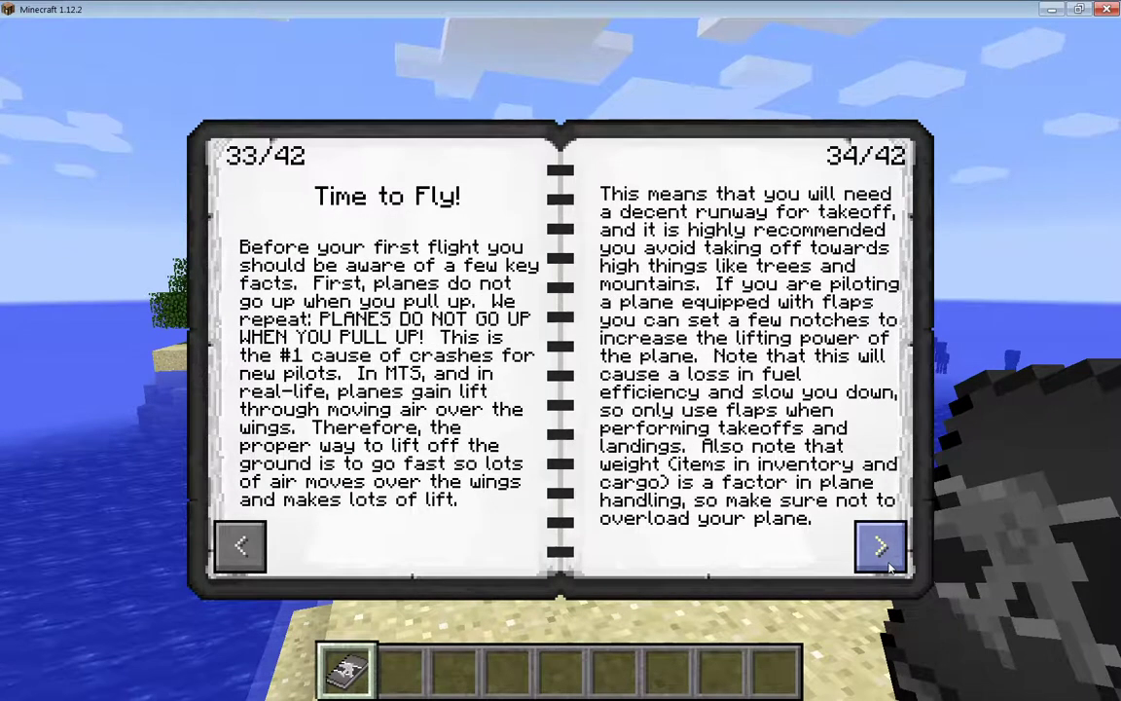
{"action": "left_click", "coordinate": [887, 566]}
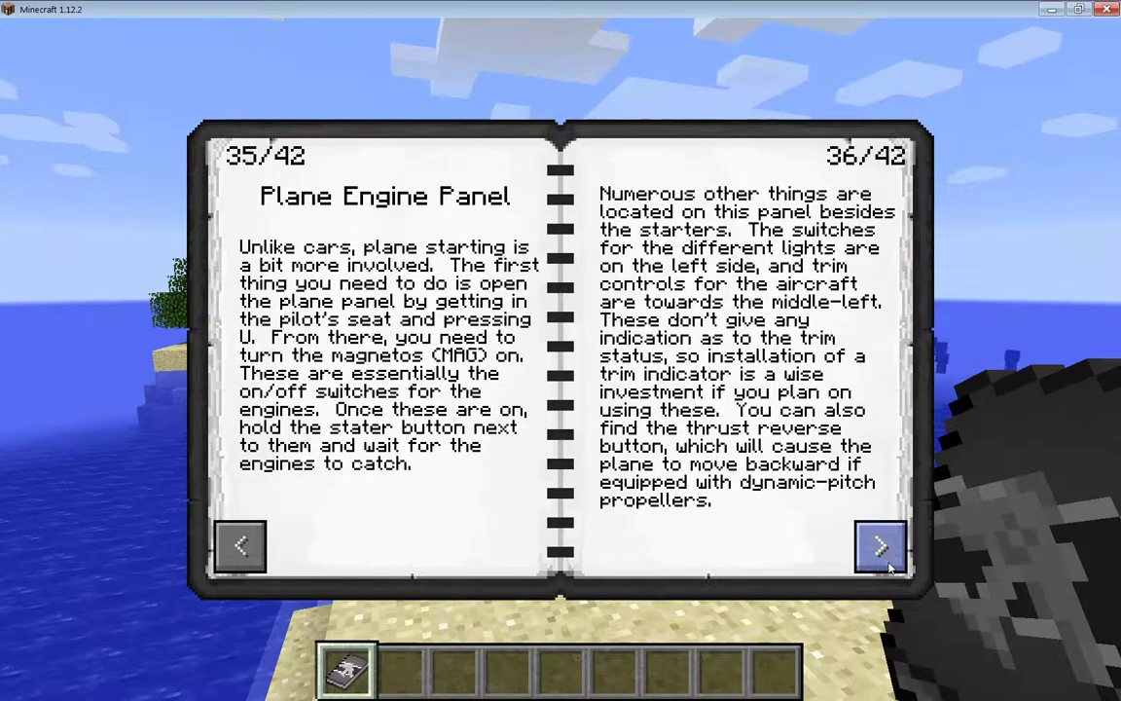
{"action": "left_click", "coordinate": [887, 566]}
{"action": "left_click", "coordinate": [888, 566]}
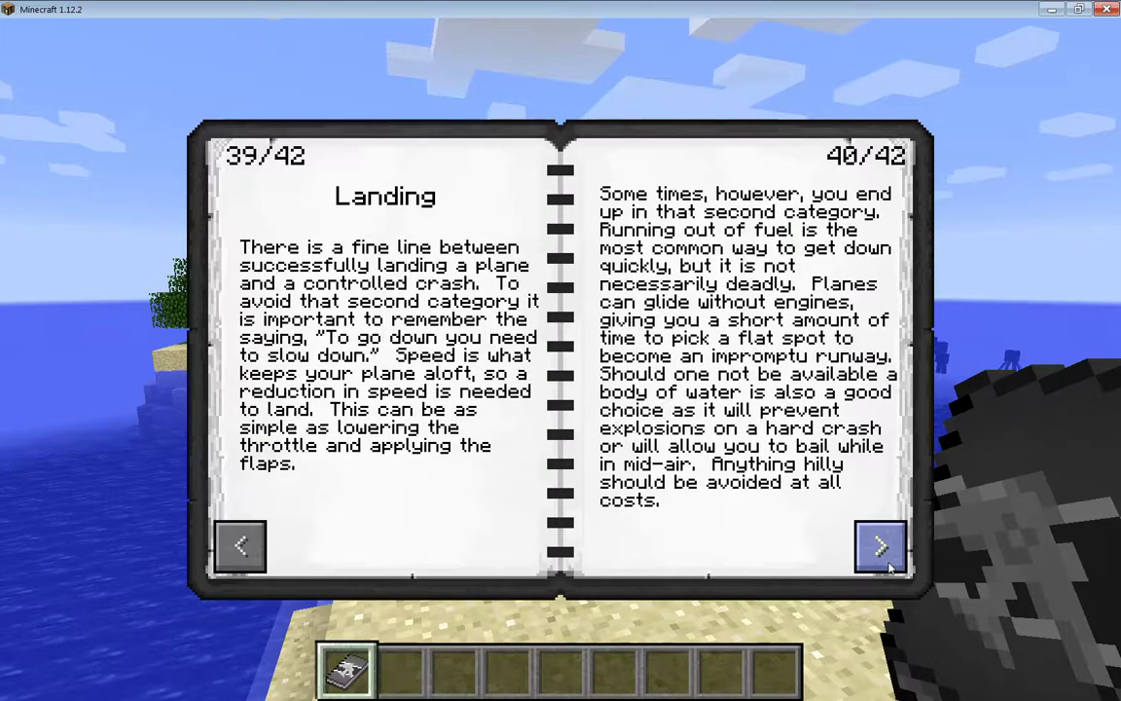
{"action": "left_click", "coordinate": [888, 567]}
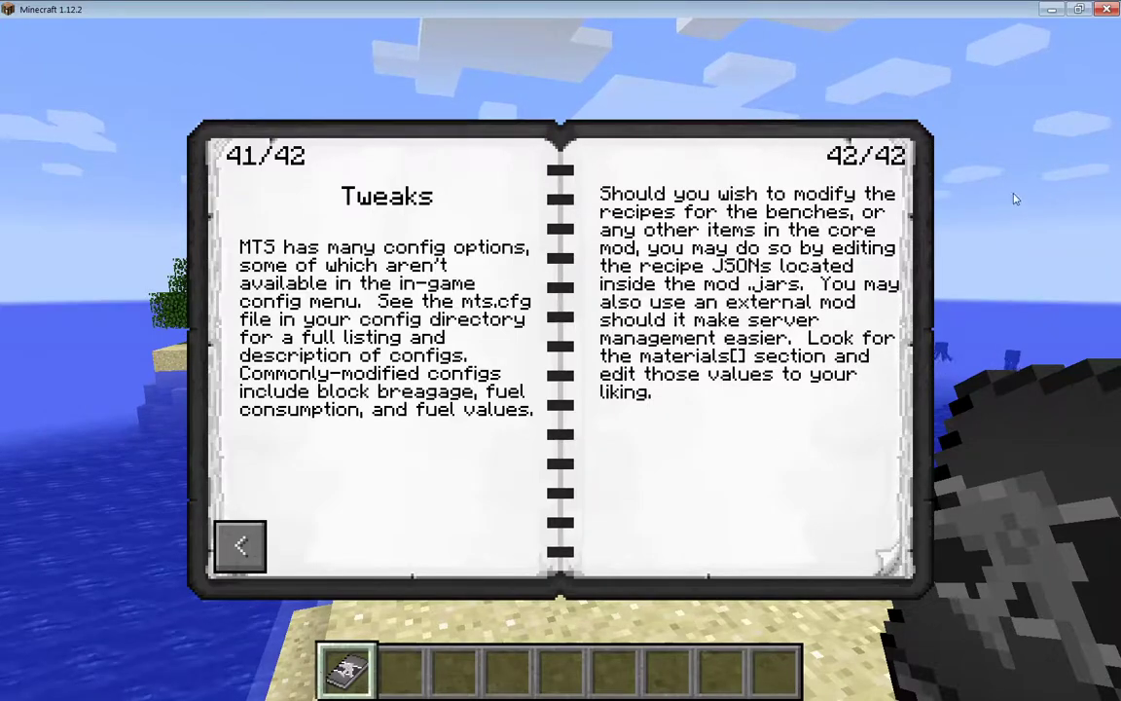
{"action": "key", "text": "Escape"}
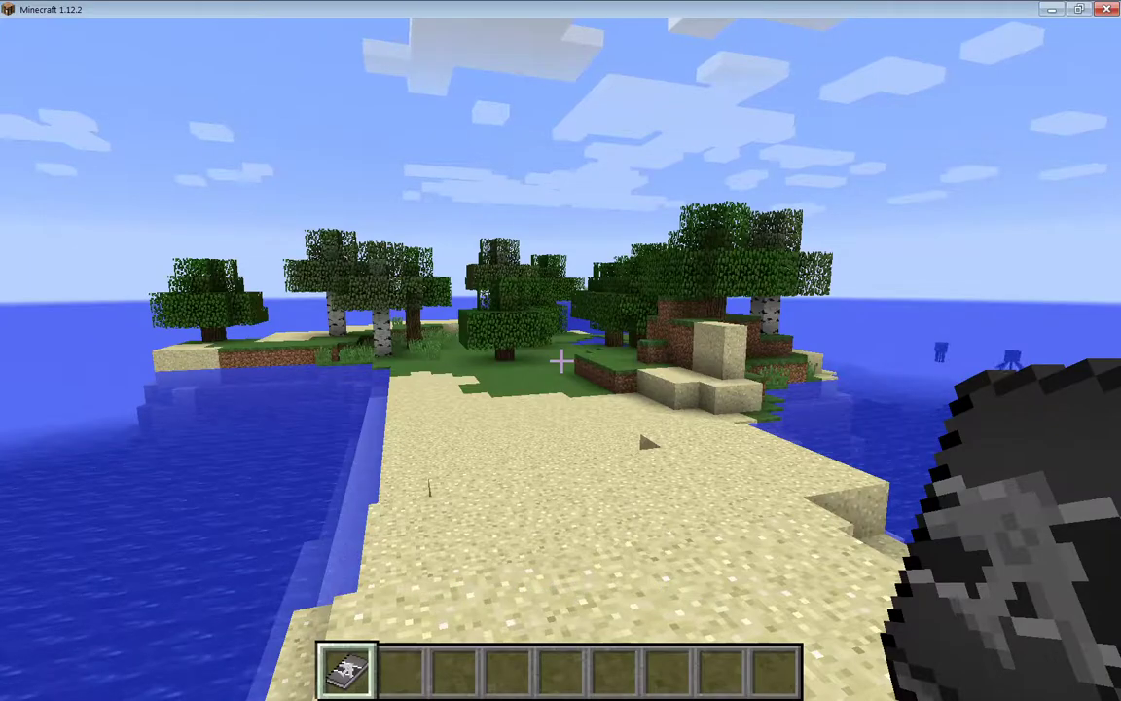
Fly high above the island and move over its sandy tip, looking down at the beach.
{"action": "mouse_move", "coordinate": [560, 361]}
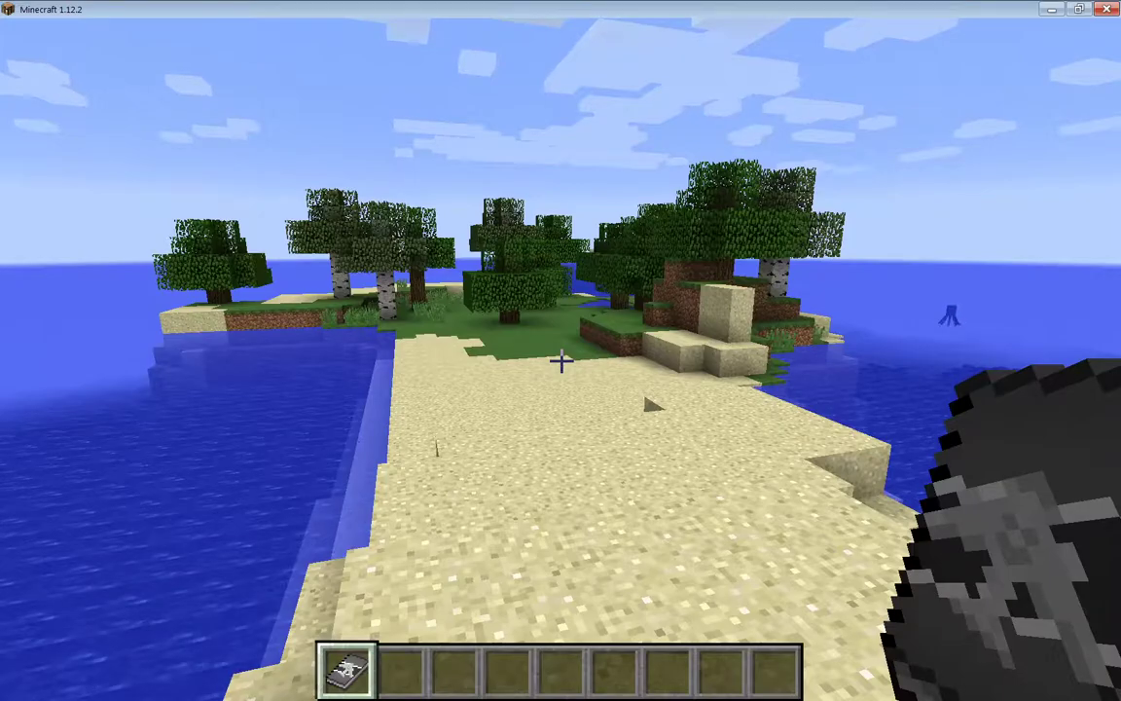
{"action": "key", "text": "space"}
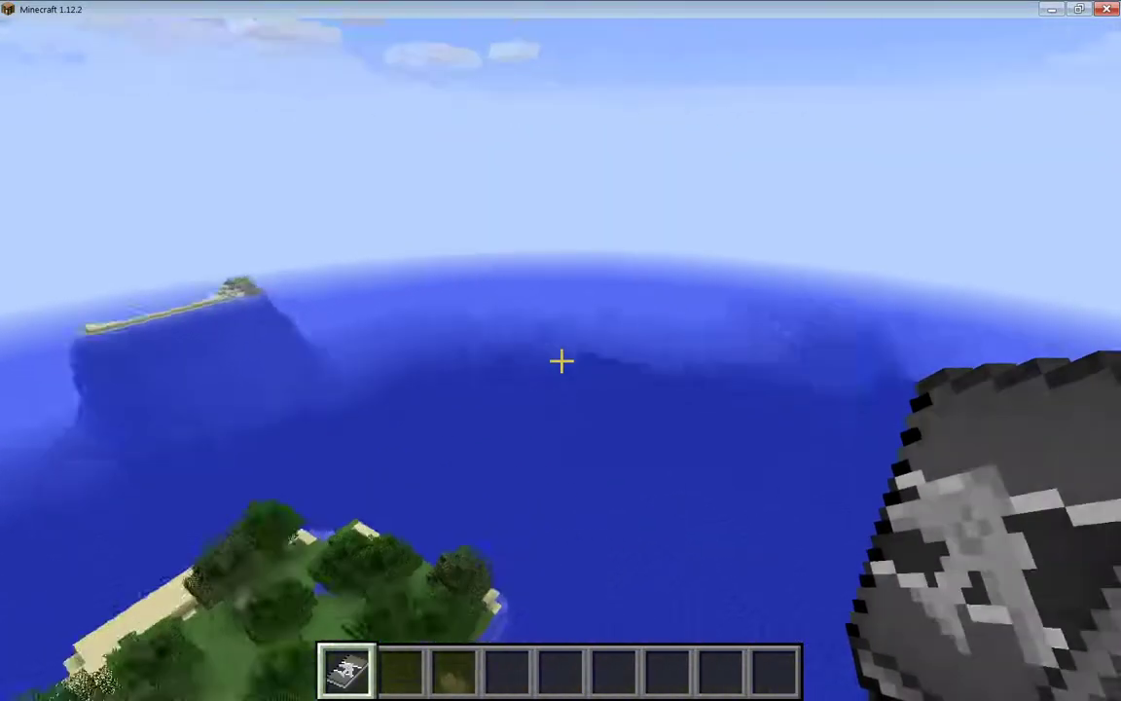
{"action": "key", "text": "w"}
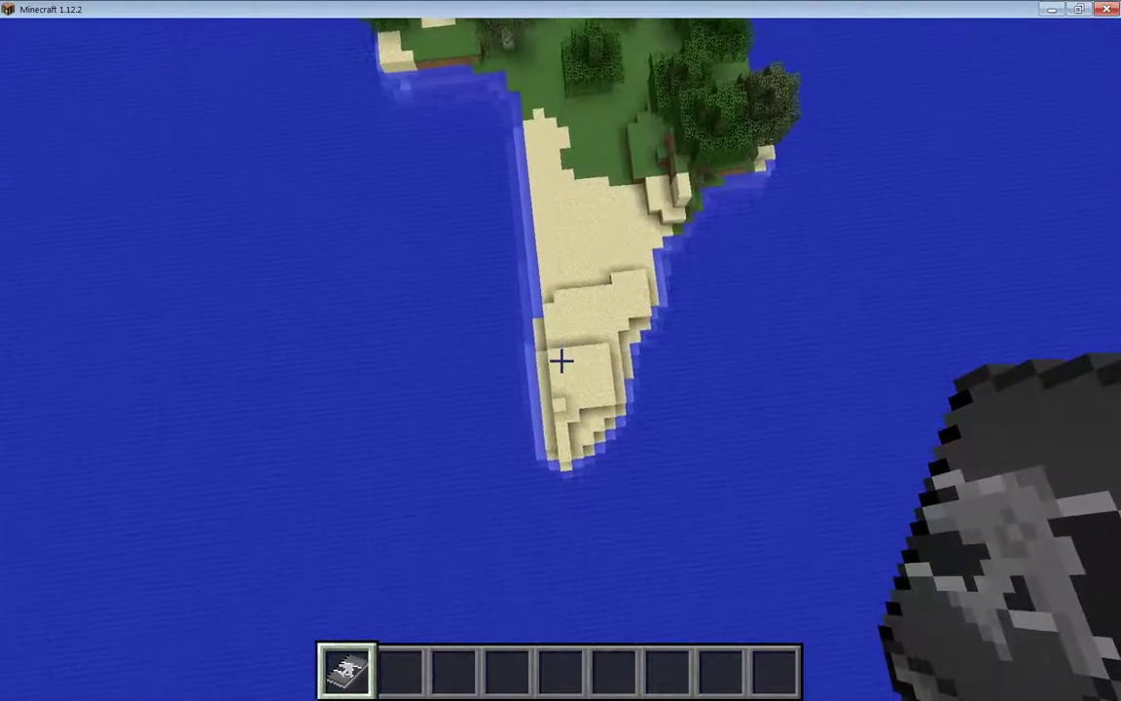
{"action": "key", "text": "w"}
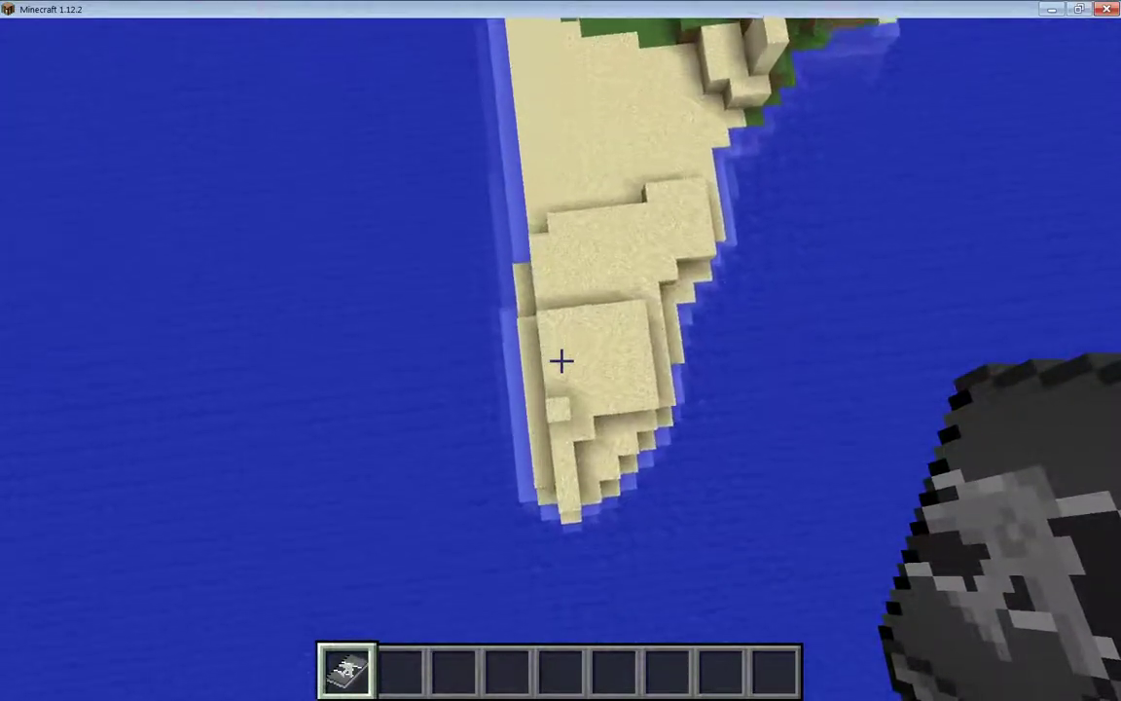